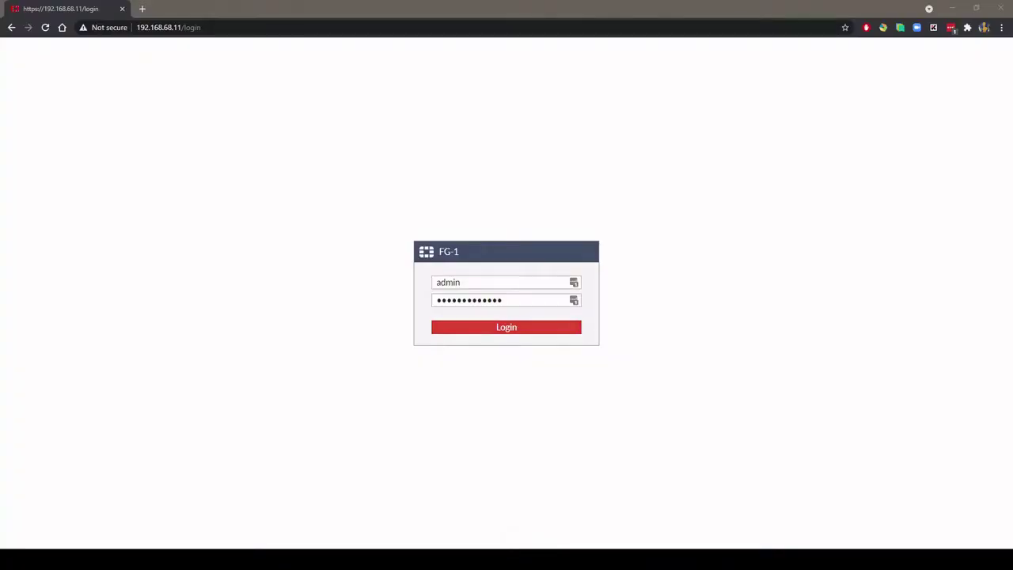
Log in to FG-1 as admin, dismiss the File System Check prompt, and view Dashboard > Status
left_click(504, 327)
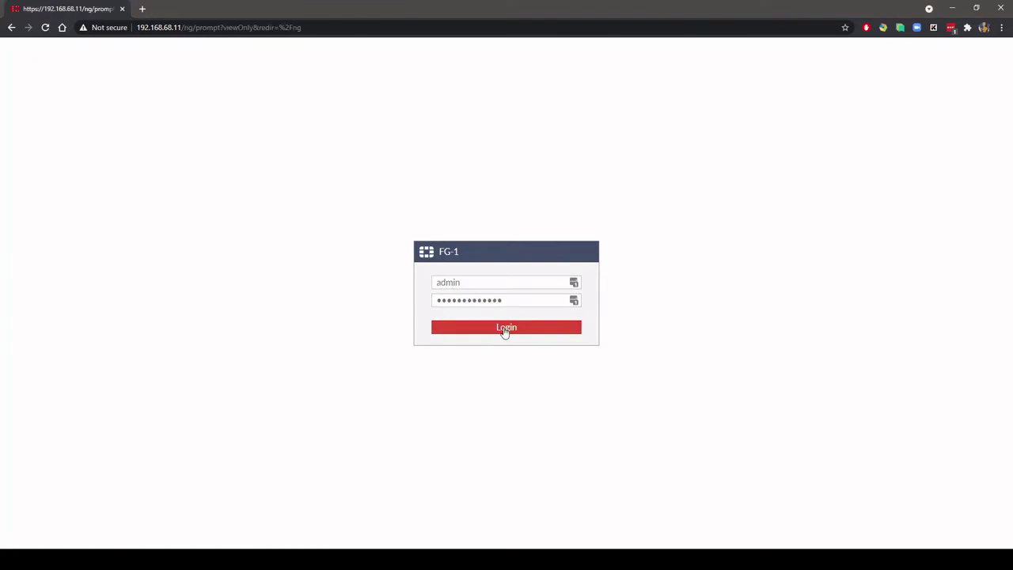
left_click(567, 346)
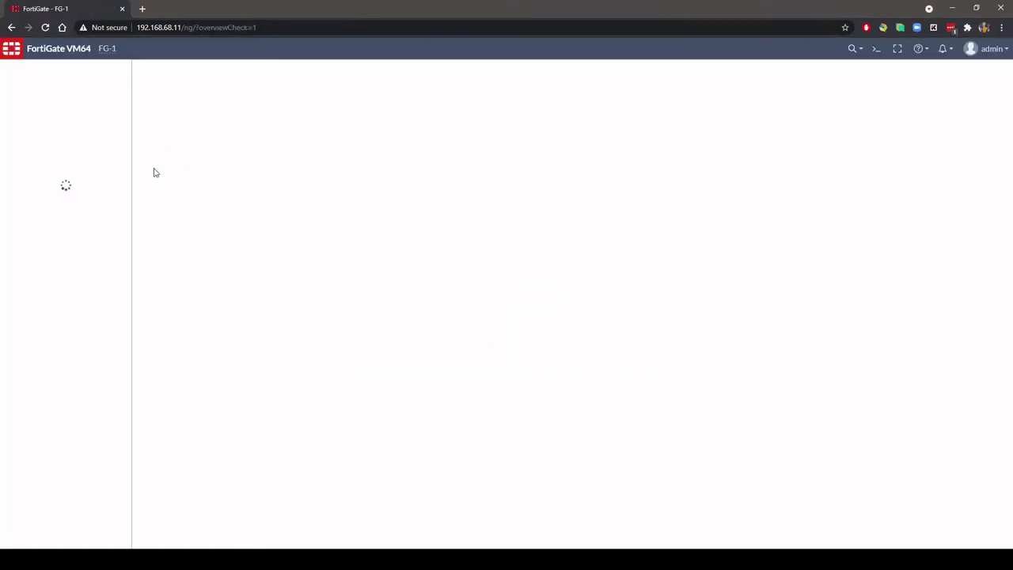
left_click(49, 132)
left_click(50, 100)
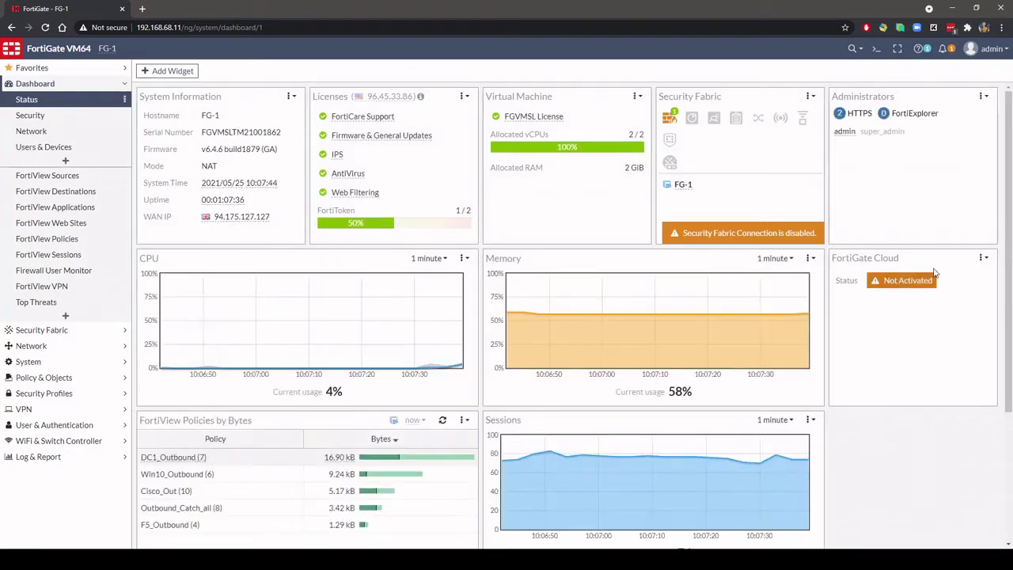
Review Log & Report > Log Settings, then return to the Status dashboard
left_click(59, 457)
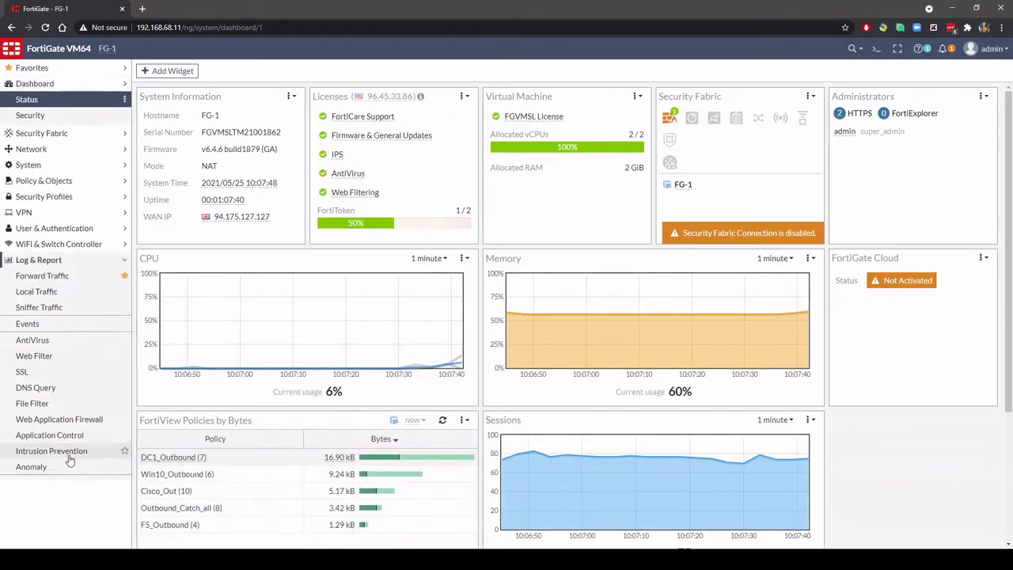
left_click(52, 450)
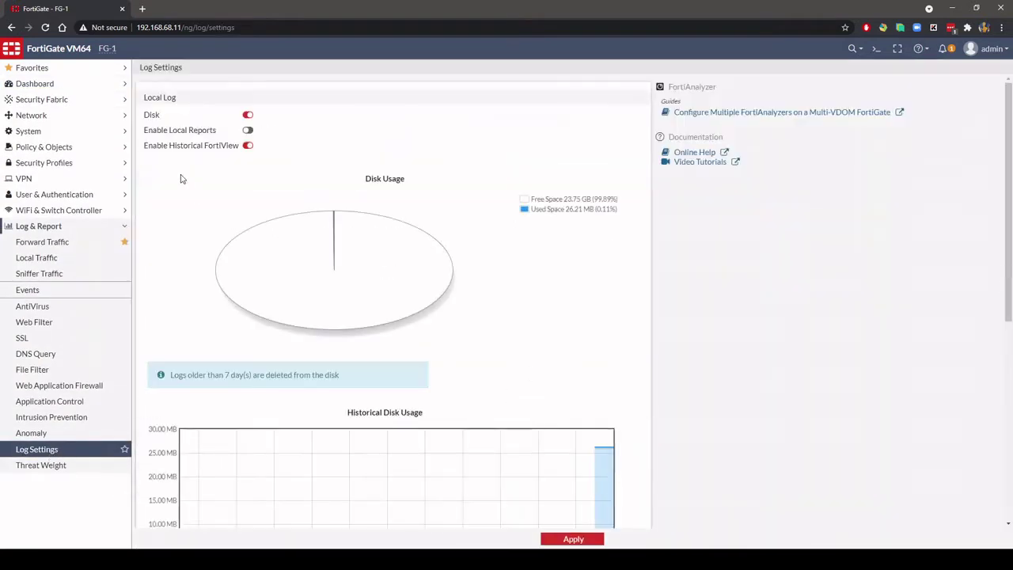
scroll(373, 393, "down", 5)
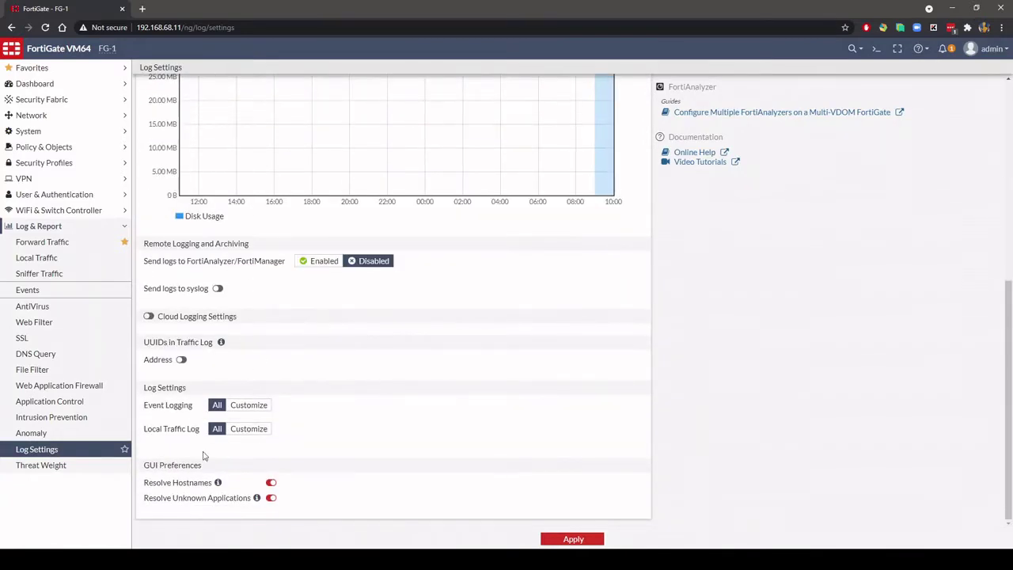
left_click(40, 83)
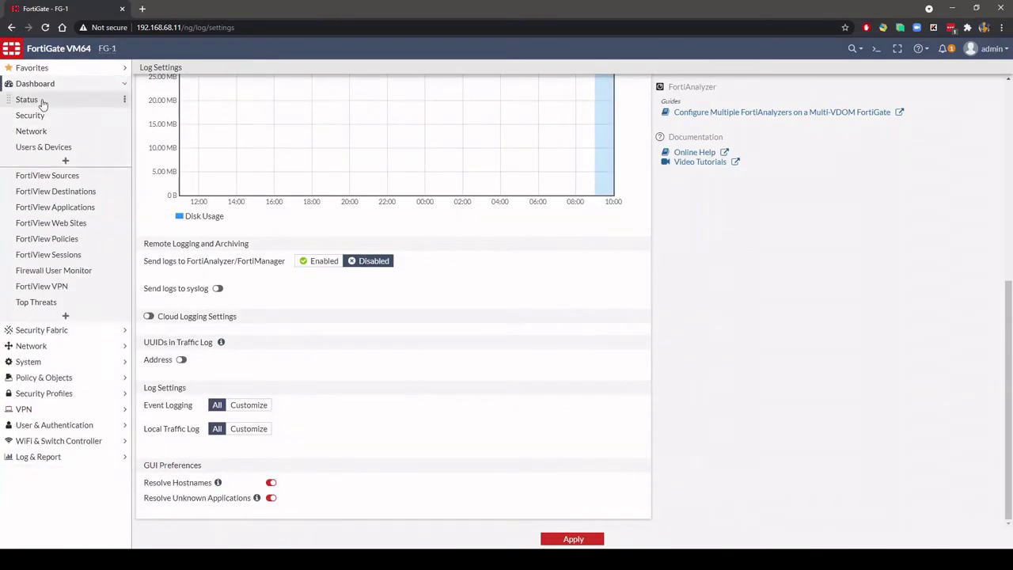
left_click(39, 99)
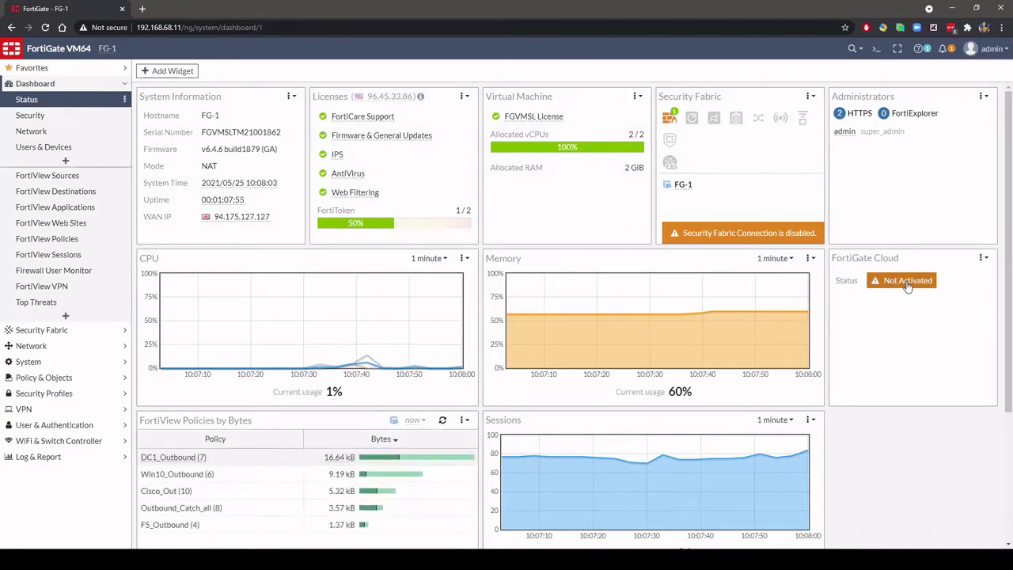
Activate FortiGate Cloud and set cloud log uploads to Real Time in Log Settings, applied
left_click(907, 285)
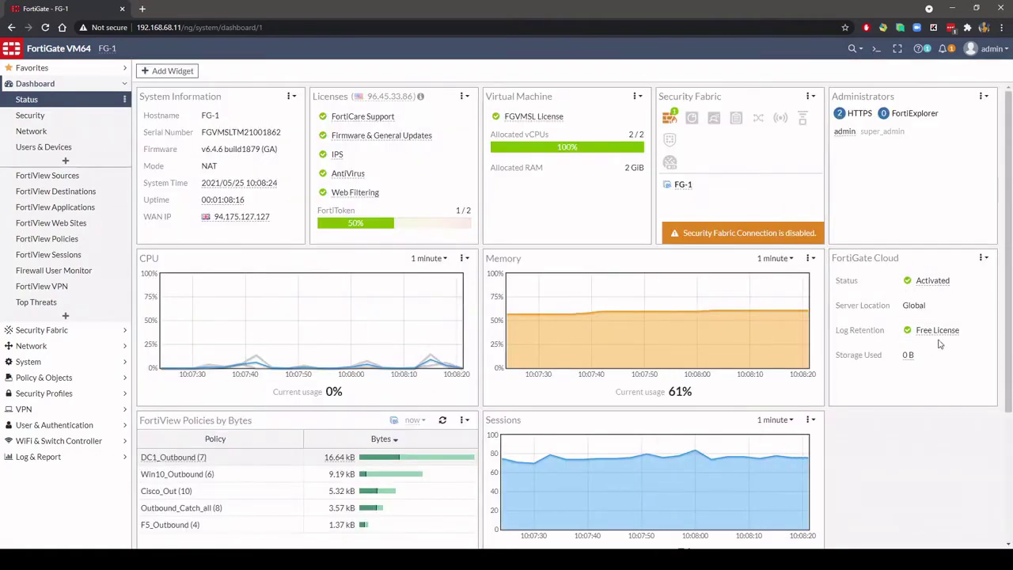
left_click(38, 457)
left_click(35, 467)
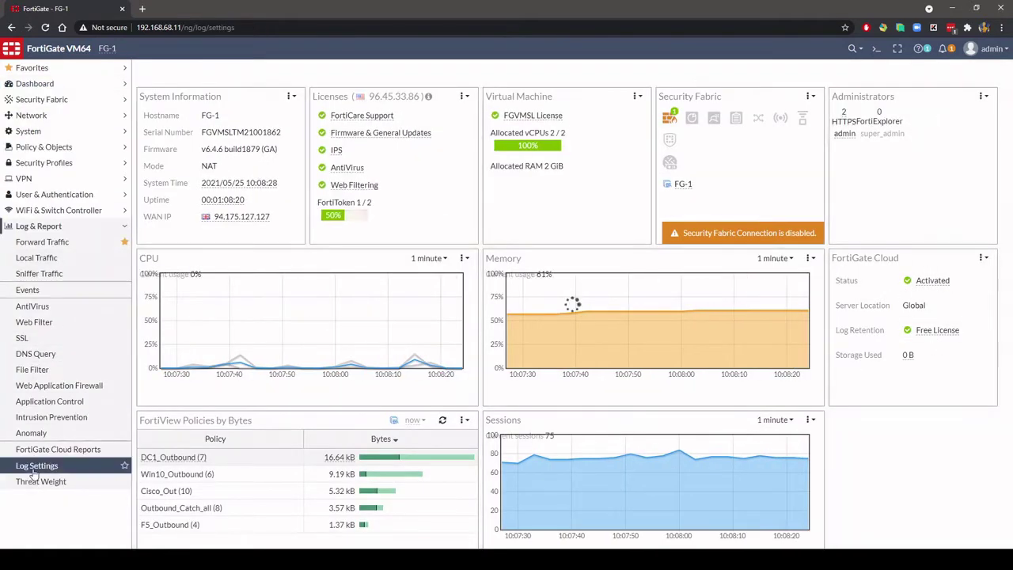
scroll(388, 467, "down", 5)
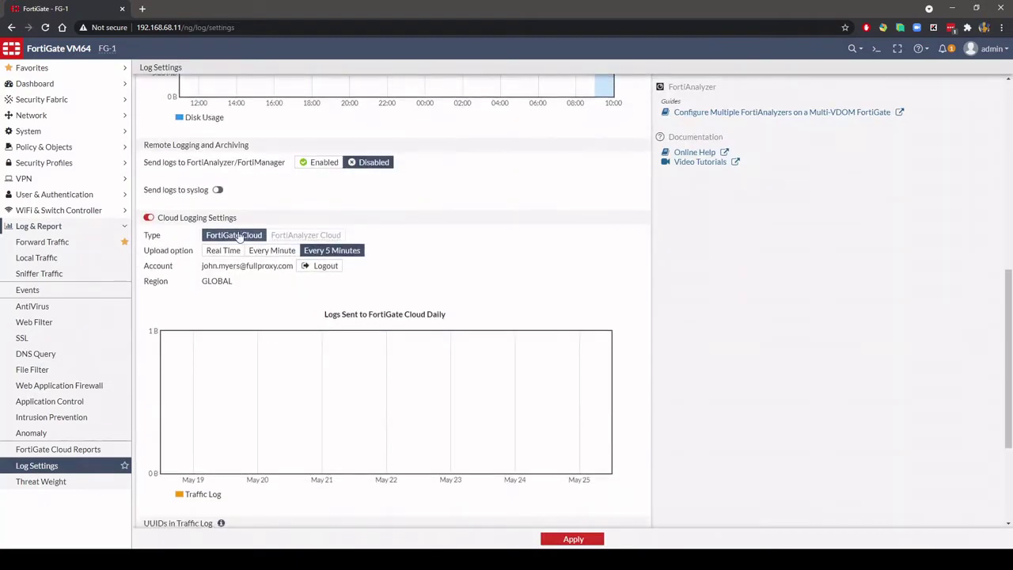
left_click(222, 250)
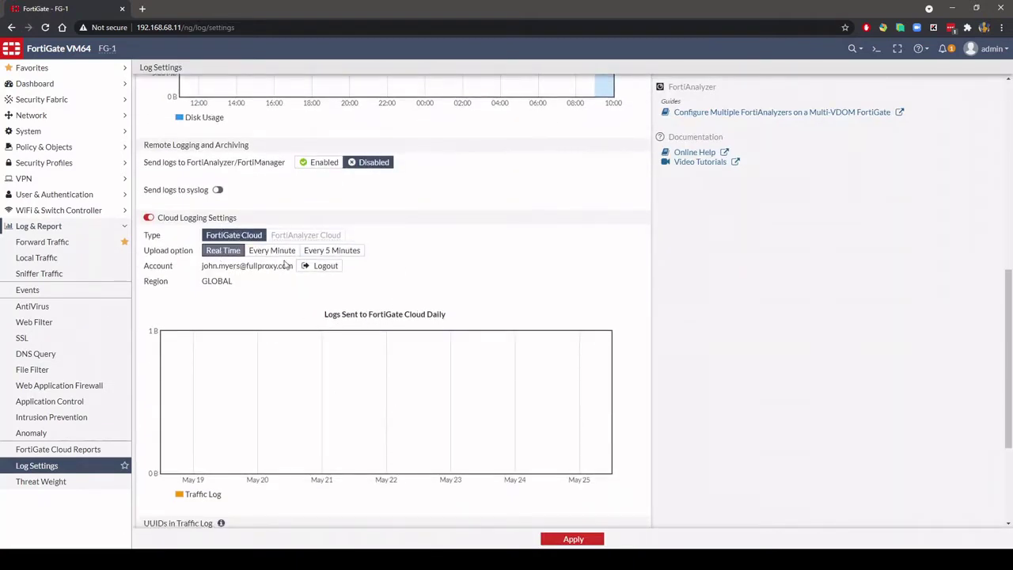
scroll(357, 301, "down", 3)
left_click(574, 539)
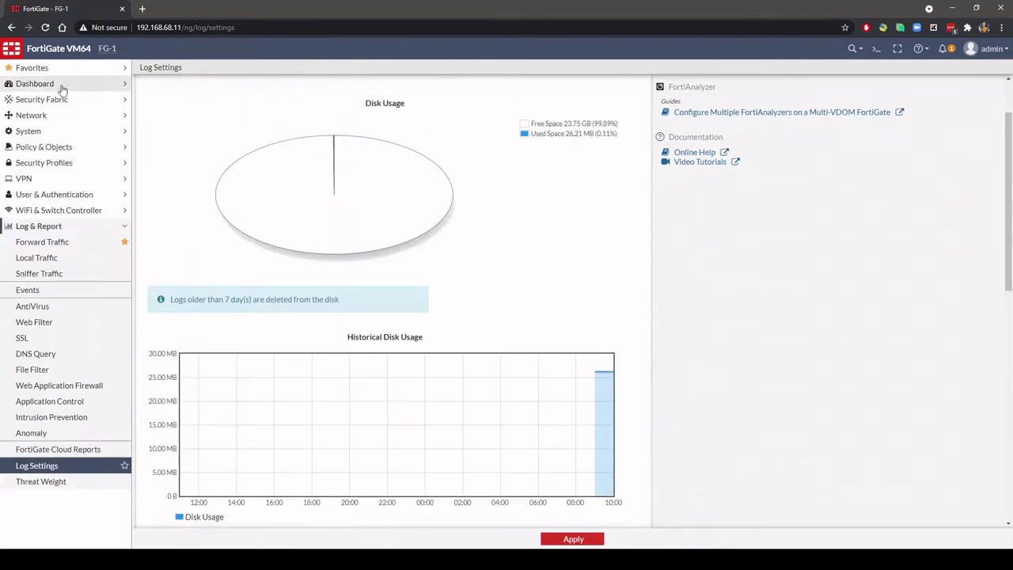
Launch the FortiGate Cloud portal from the Status dashboard's FortiGate Cloud widget
left_click(63, 85)
left_click(61, 100)
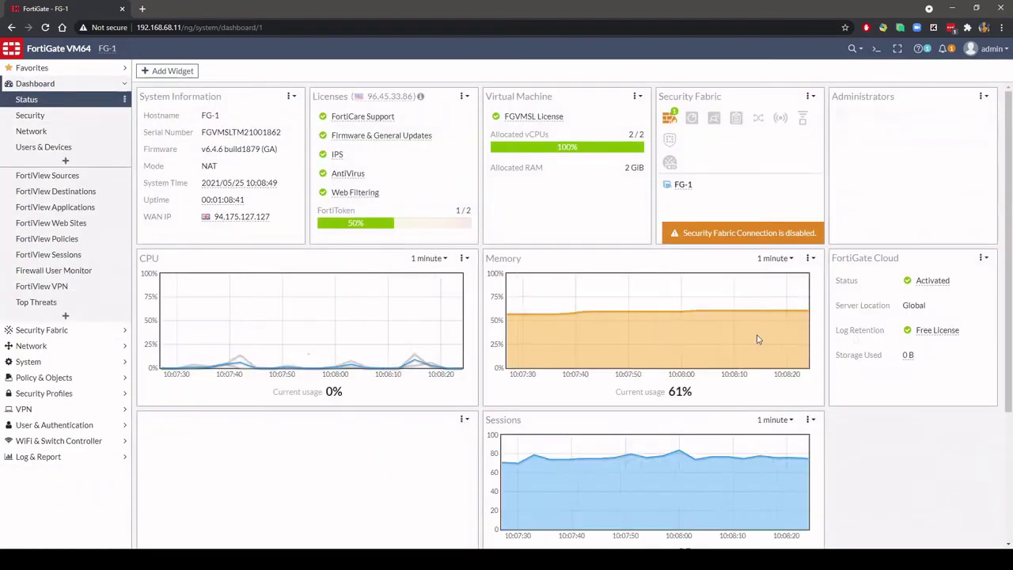
left_click(934, 281)
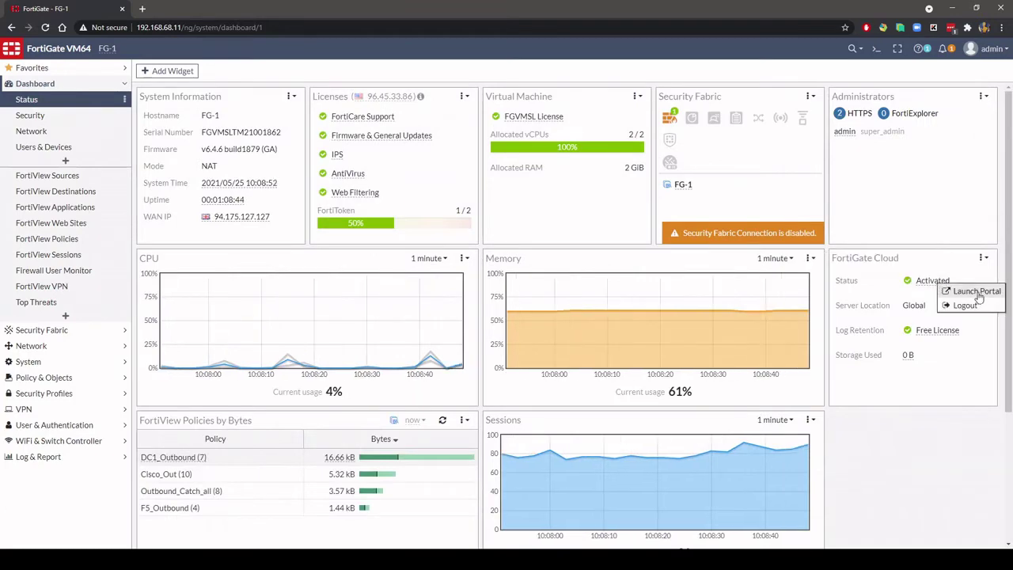
left_click(843, 297)
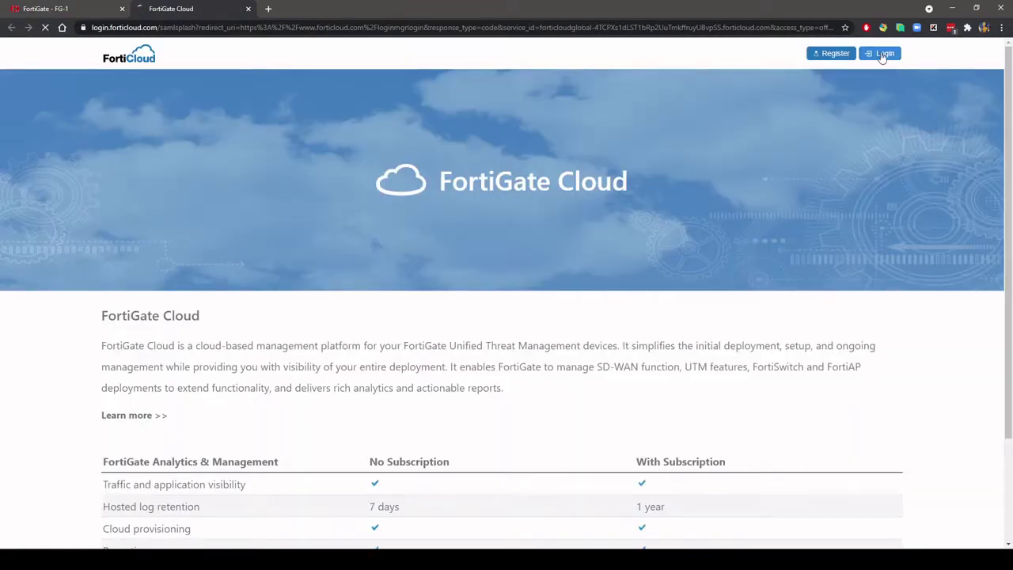
Sign in to the FortiGate Cloud portal and open FG-1's Management configuration
left_click(882, 53)
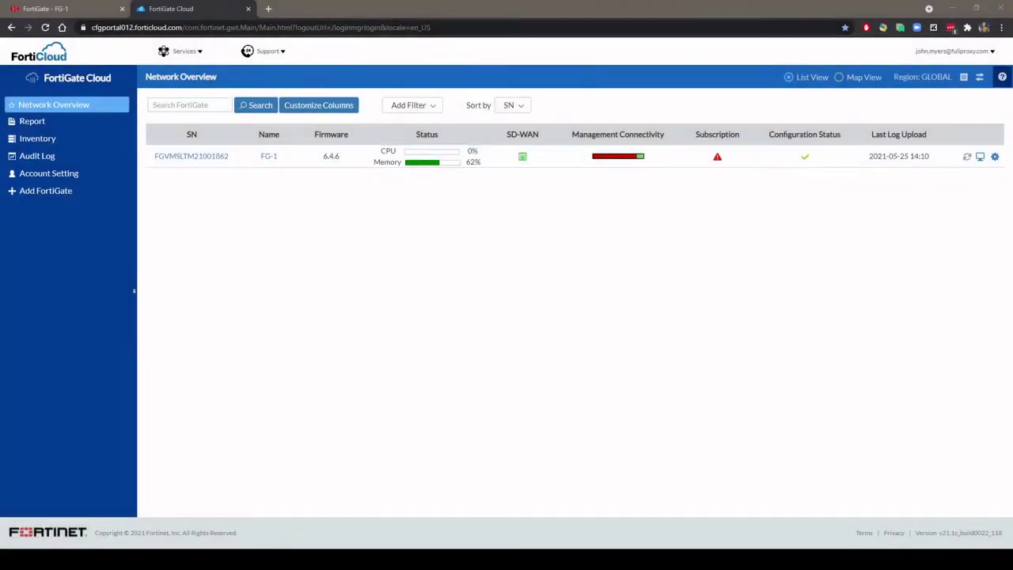
left_click(279, 157)
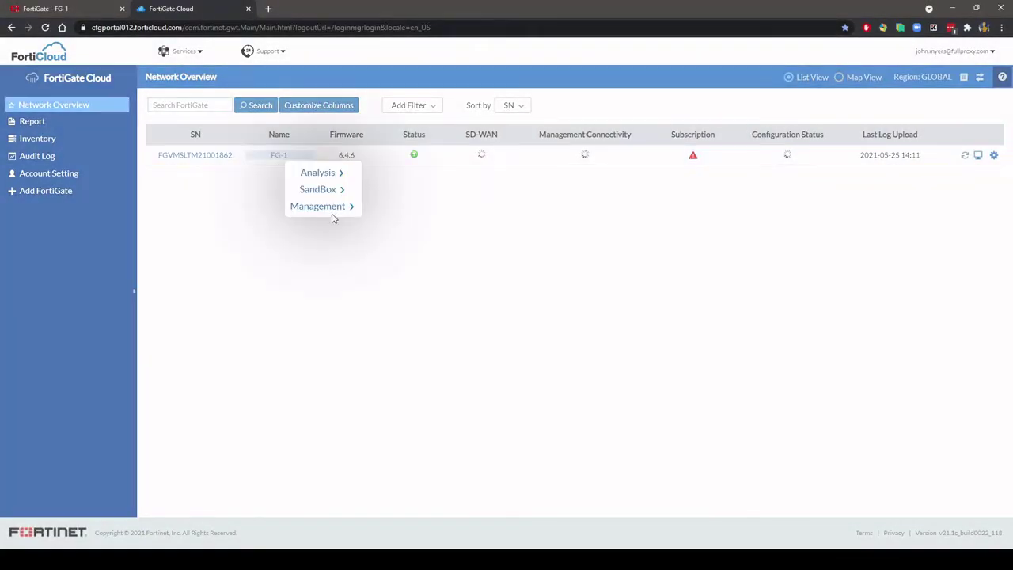
left_click(326, 208)
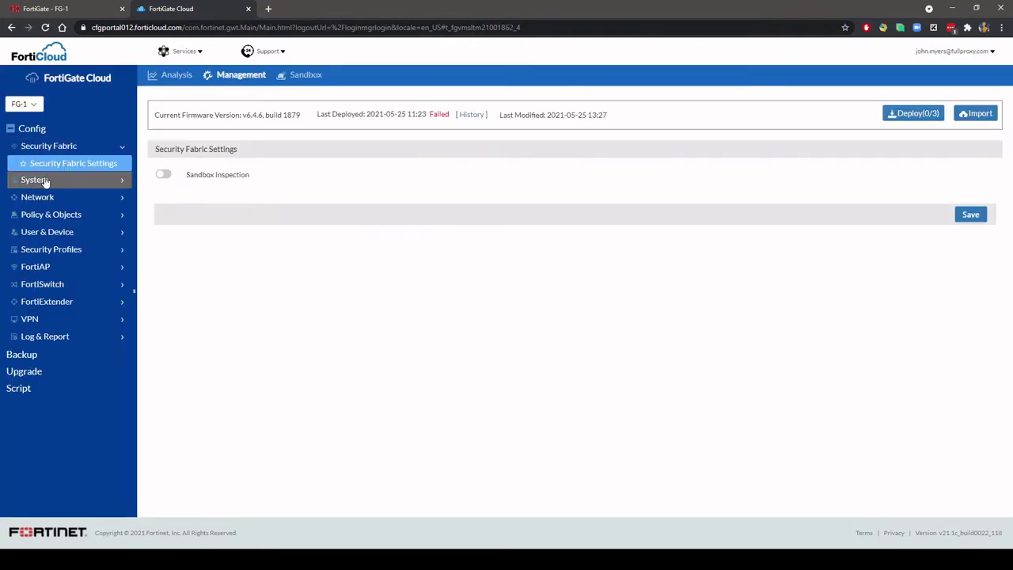
Review FG-1's System settings, Administrator accounts and FortiGuard settings
left_click(36, 181)
left_click(55, 200)
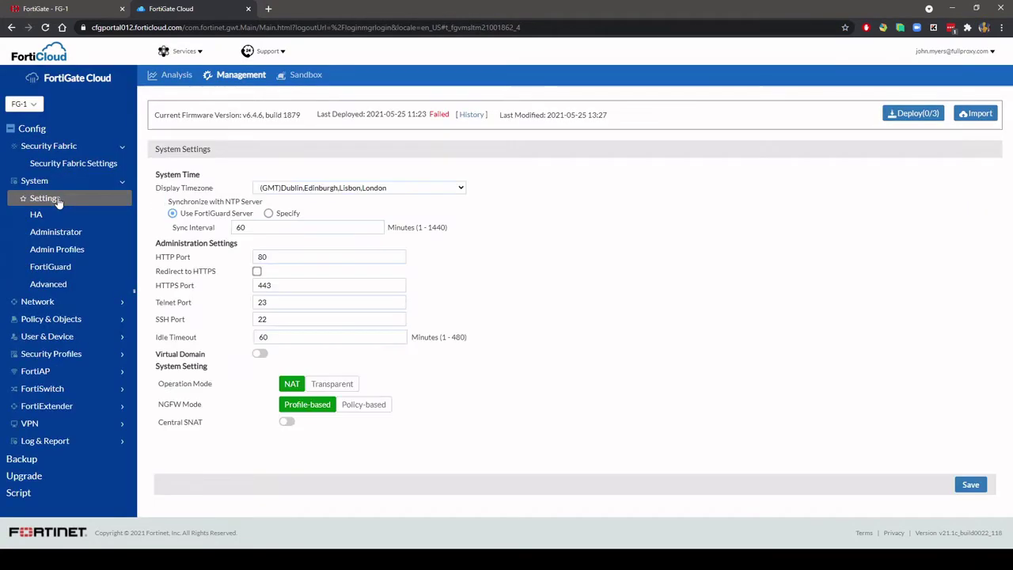
left_click(69, 234)
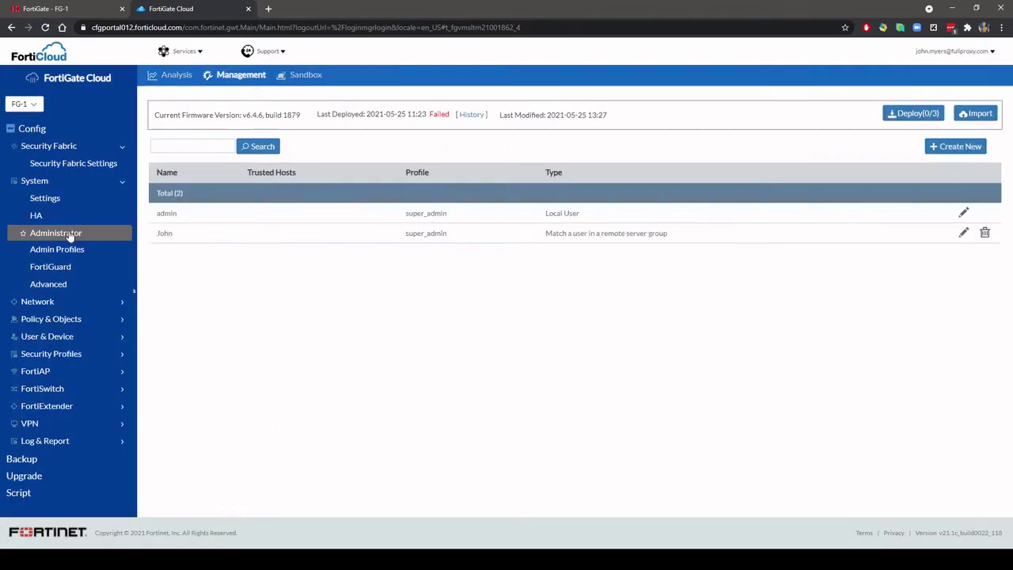
left_click(67, 269)
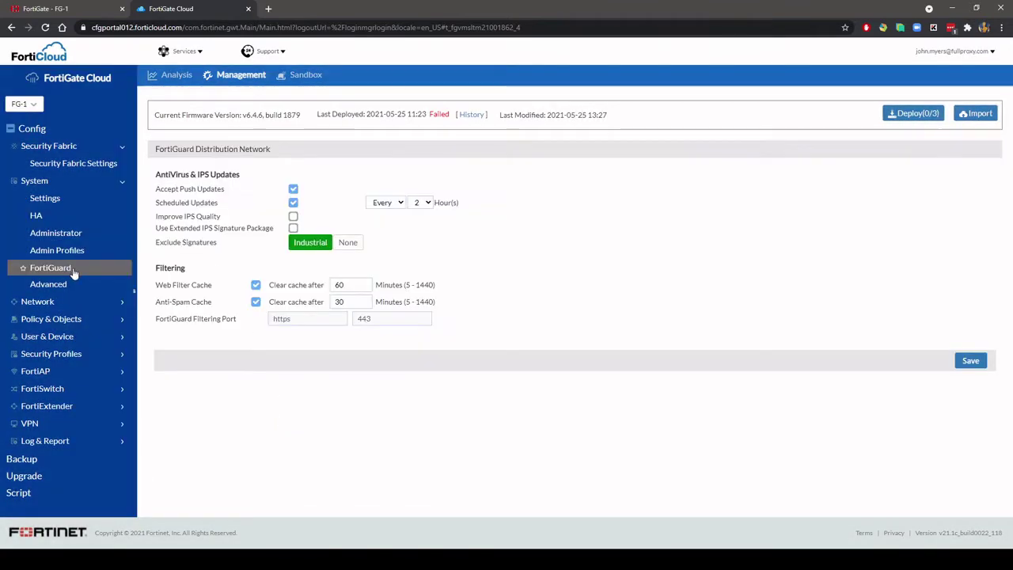
Review FG-1's network Interfaces, DNS settings and the two Static Routes
left_click(36, 181)
left_click(37, 198)
left_click(49, 215)
left_click(63, 231)
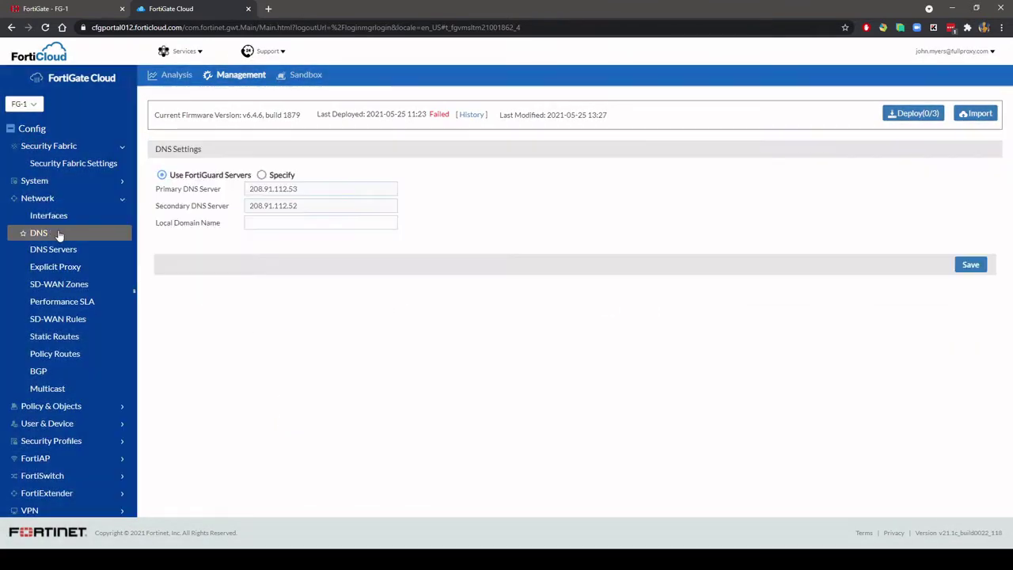
left_click(70, 338)
left_click(37, 198)
Edit firewall policy 13 F5_Juice_Shop to drop HTTPS, leaving only tcp_4000, and save
left_click(50, 215)
left_click(57, 232)
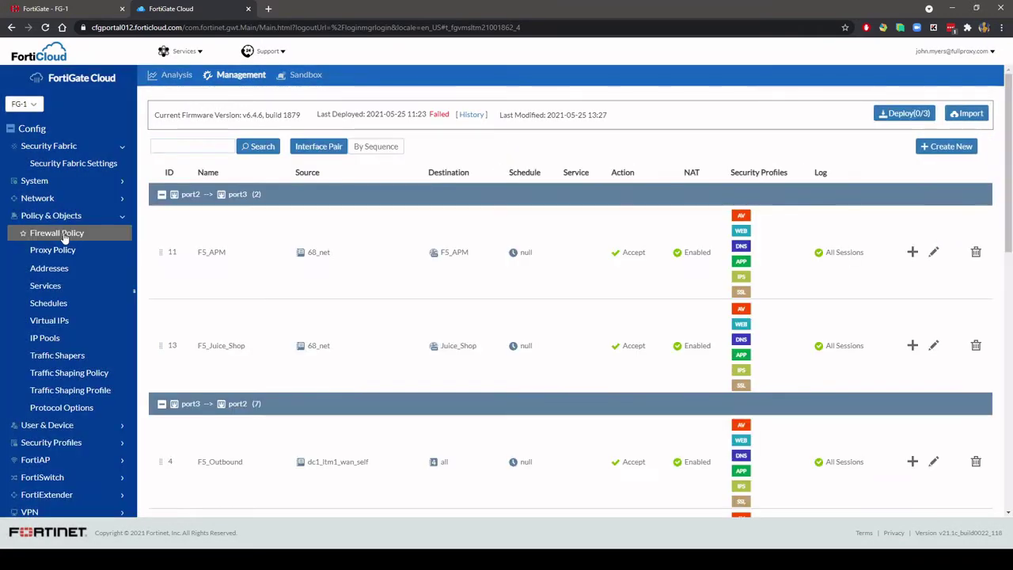
scroll(450, 267, "down", 10)
scroll(444, 269, "down", 3)
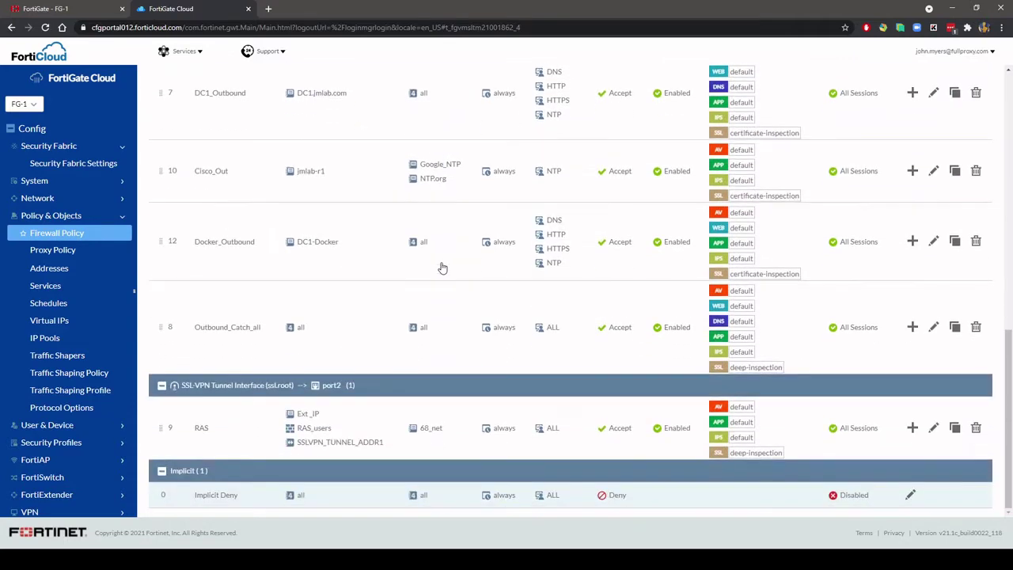
scroll(444, 269, "up", 10)
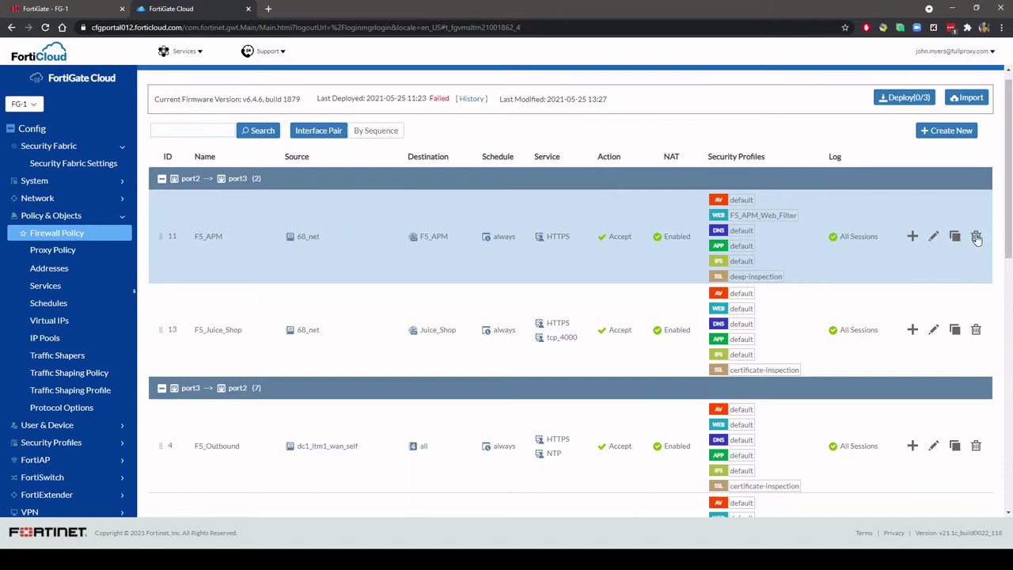
double_click(227, 347)
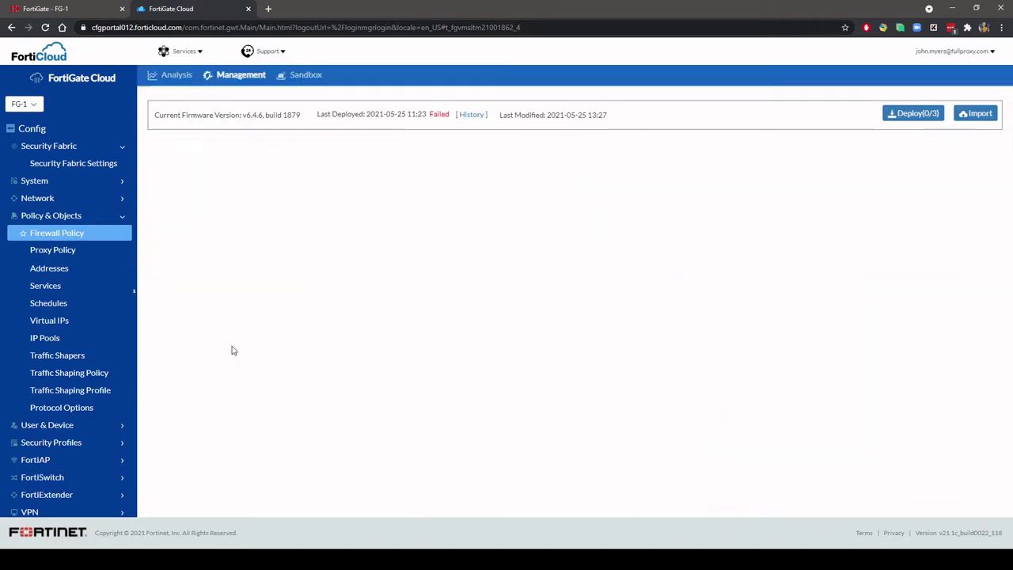
scroll(448, 323, "down", 2)
left_click(408, 260)
scroll(724, 361, "down", 5)
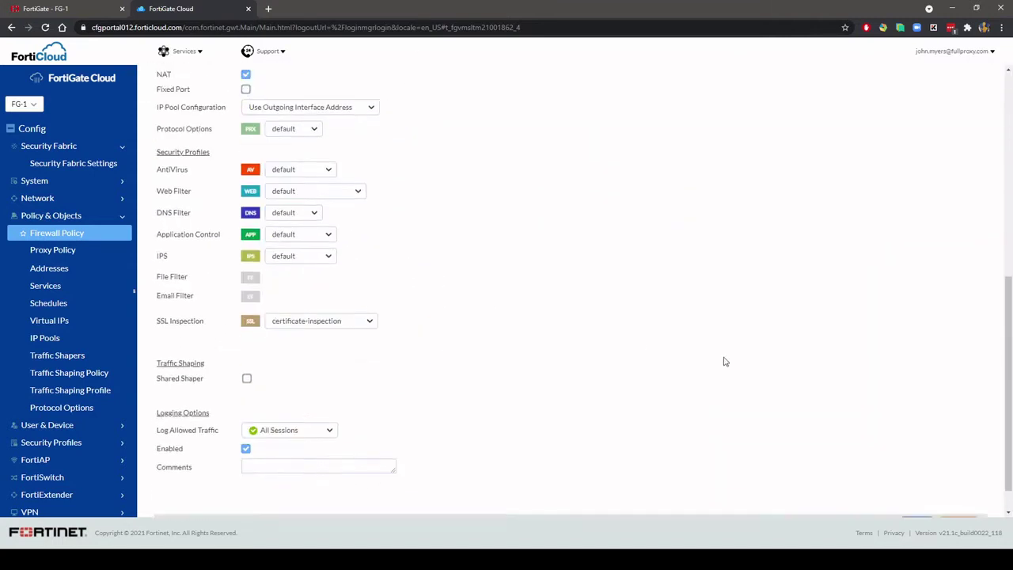
left_click(916, 486)
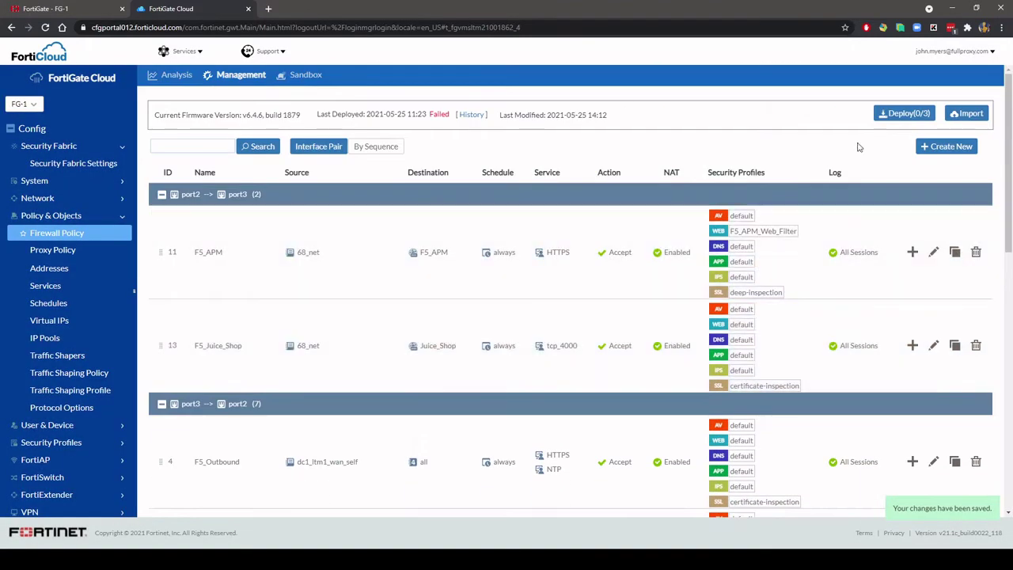
Preview the CLI changes under Will be deployed and push them to FG-1 Immediately
left_click(904, 114)
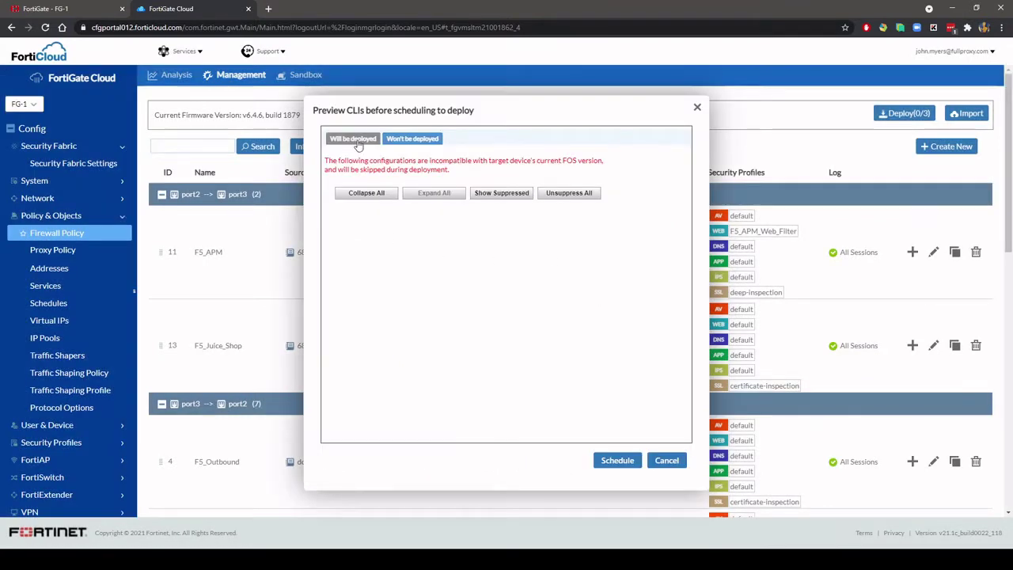
left_click(353, 140)
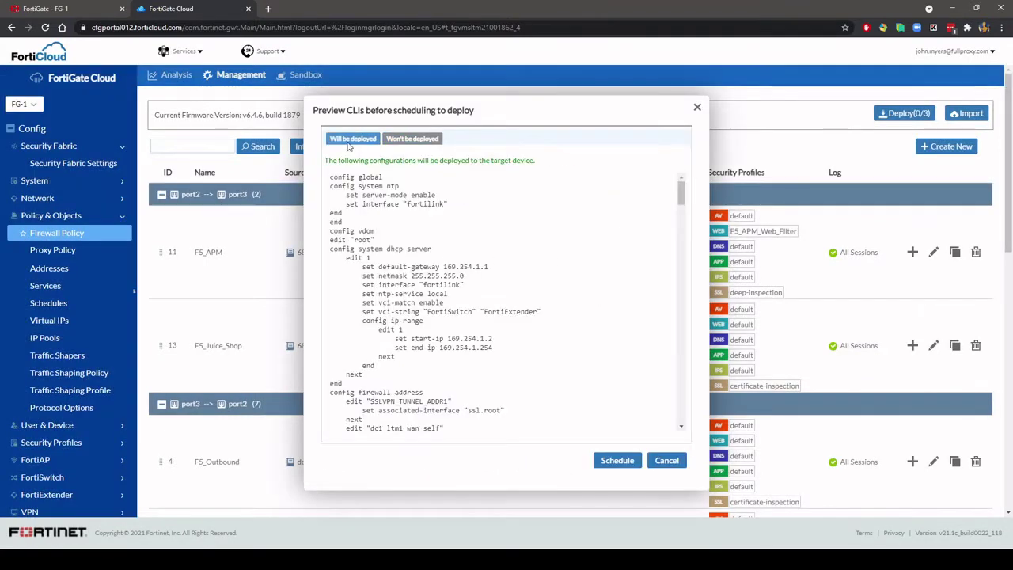
left_click(618, 461)
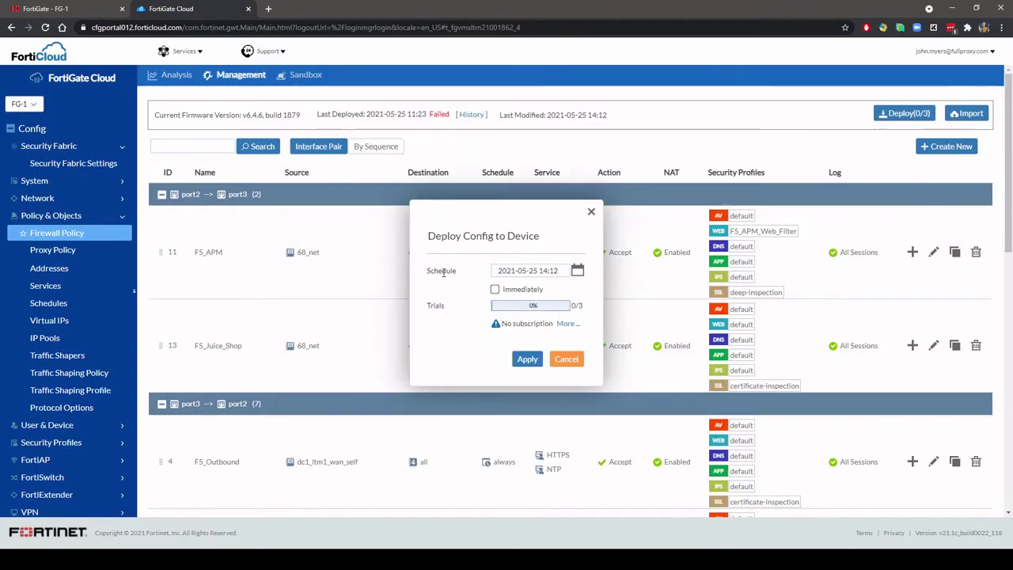
left_click(528, 360)
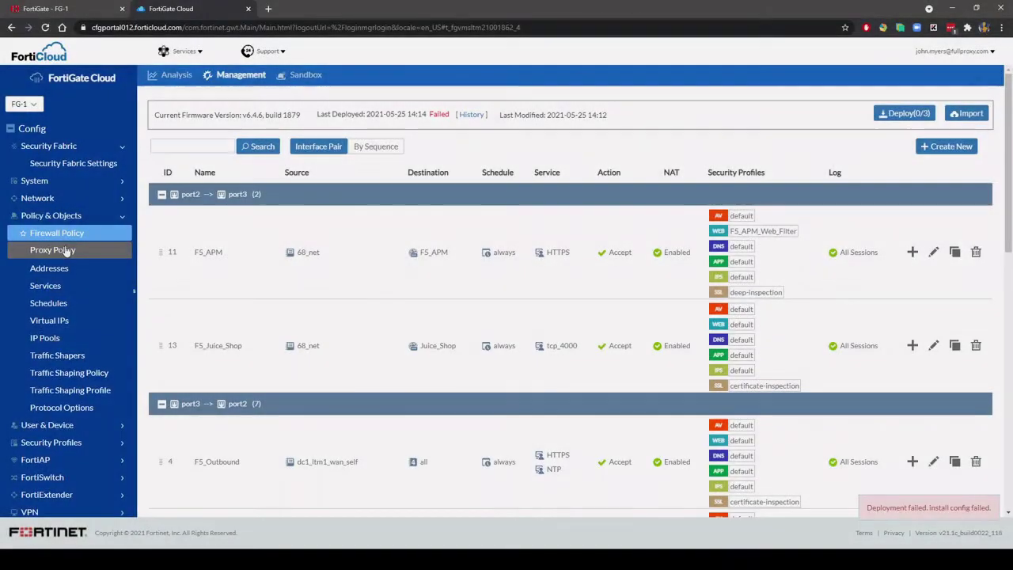
Browse FG-1's Addresses, Services, Virtual IPs, Users & Groups and LDAP Servers lists
left_click(56, 268)
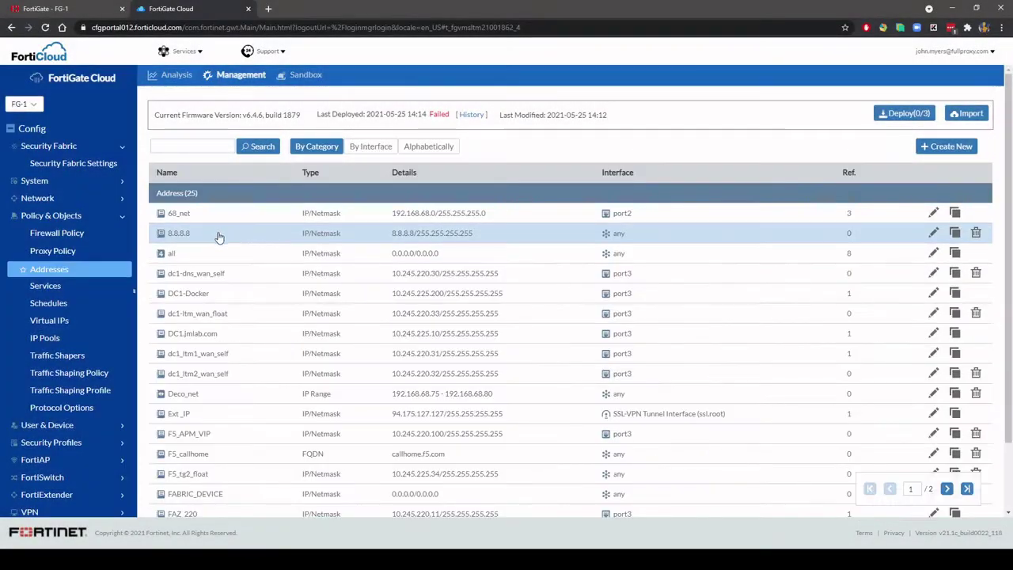
left_click(76, 288)
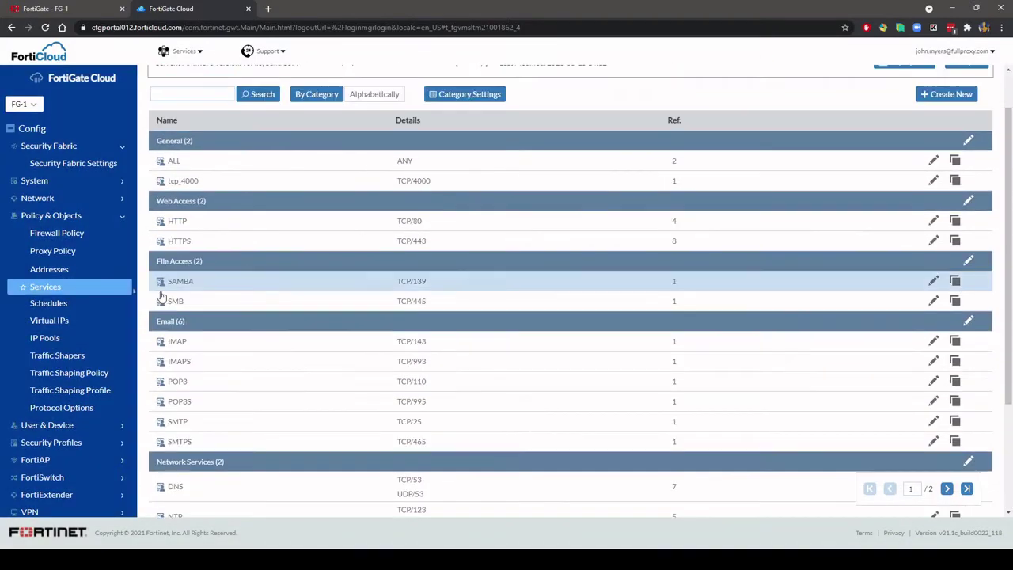
left_click(49, 321)
left_click(66, 215)
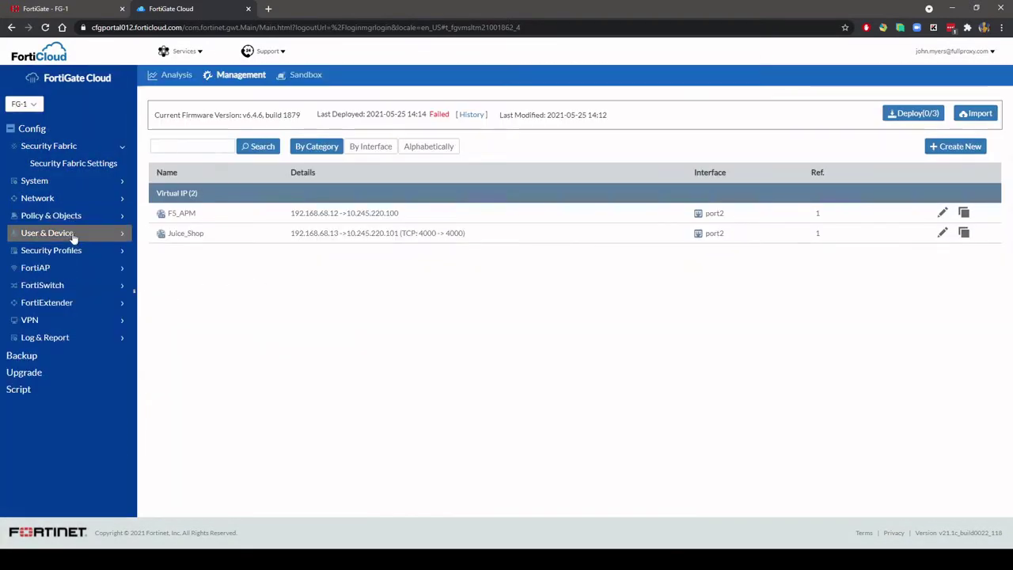
left_click(74, 233)
left_click(77, 250)
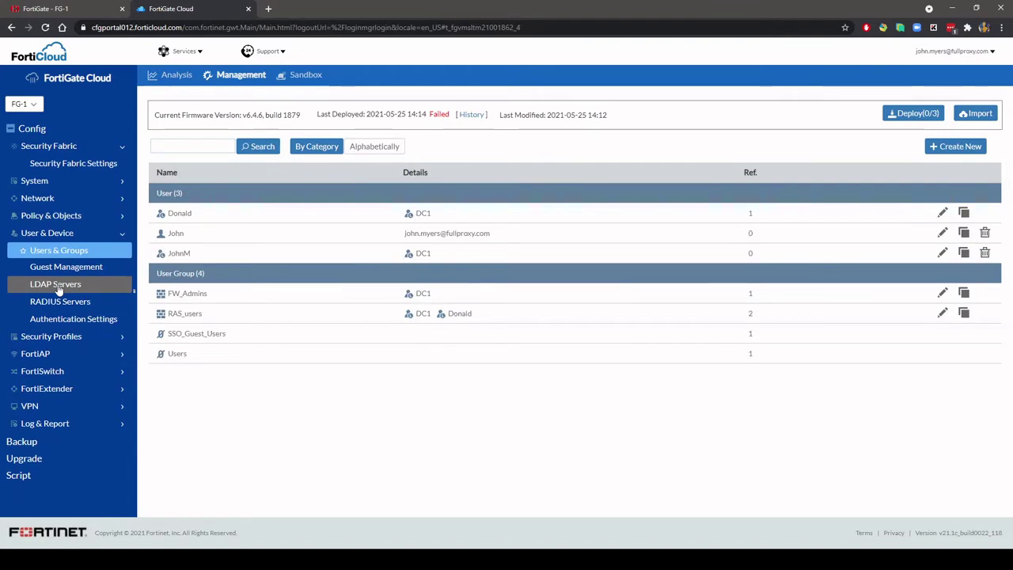
left_click(60, 287)
Browse the antivirus, web filter and application control profiles, ending on the Backup page
left_click(64, 233)
left_click(63, 250)
left_click(71, 284)
left_click(79, 354)
left_click(75, 250)
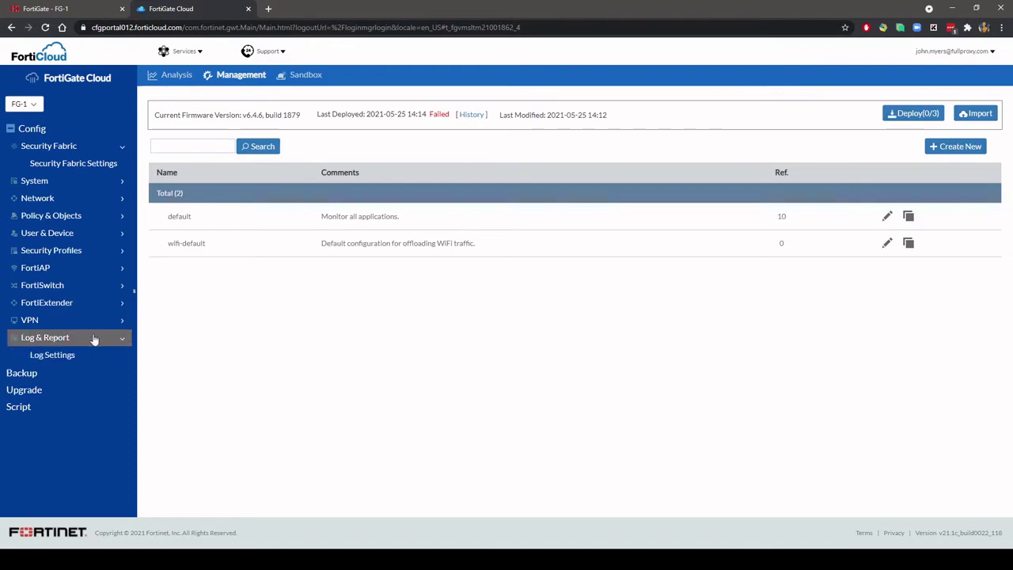
left_click(22, 375)
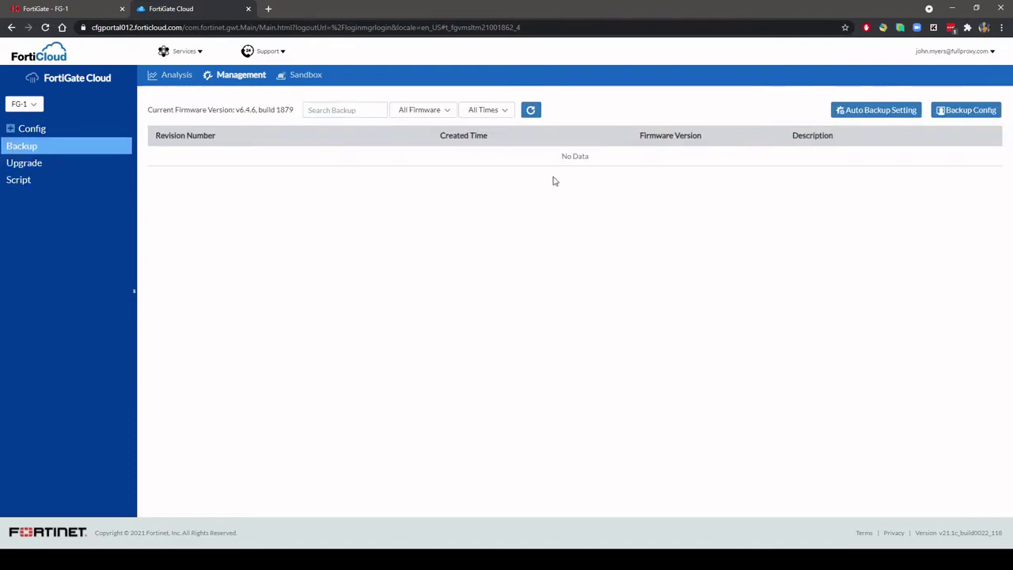
Back up FG-1's config as revision 3 'New', check Auto Backup Setting, then view Script
left_click(958, 115)
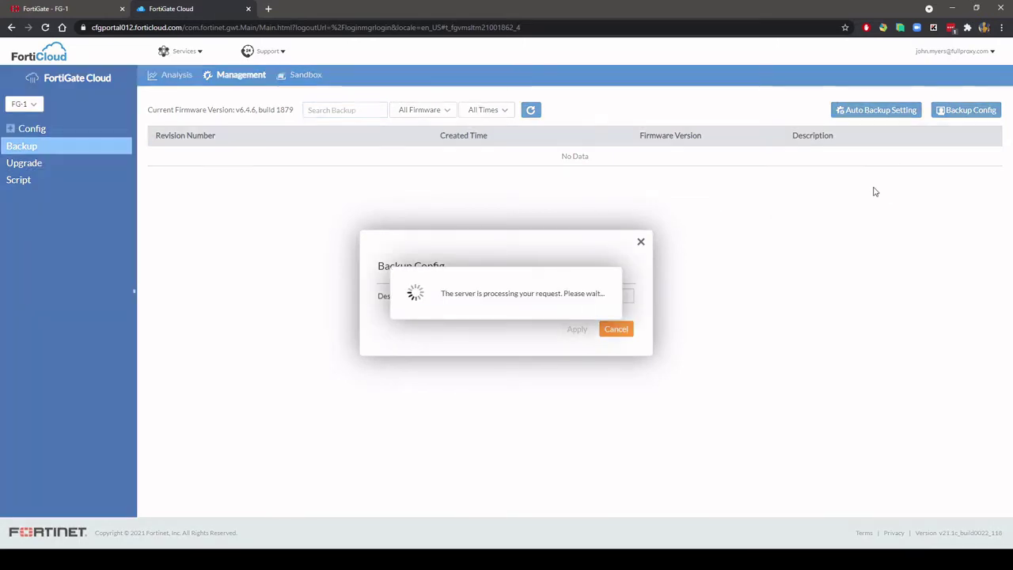
left_click(585, 305)
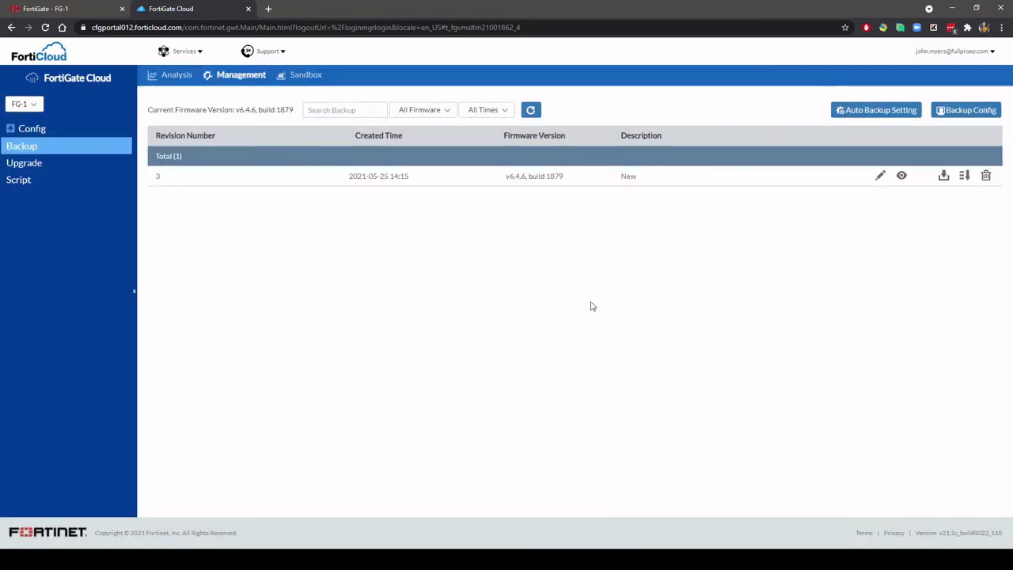
left_click(890, 115)
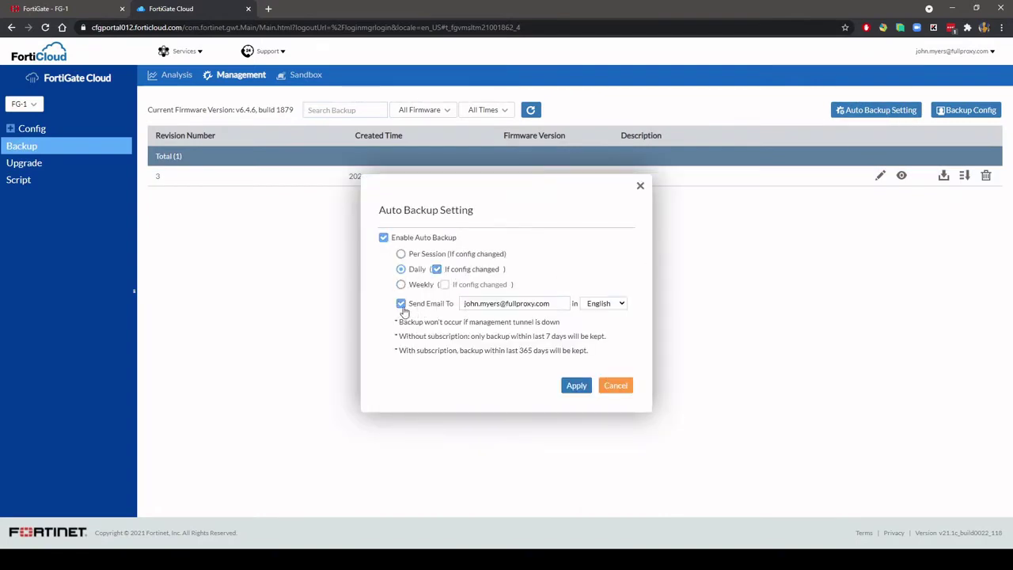
left_click(576, 386)
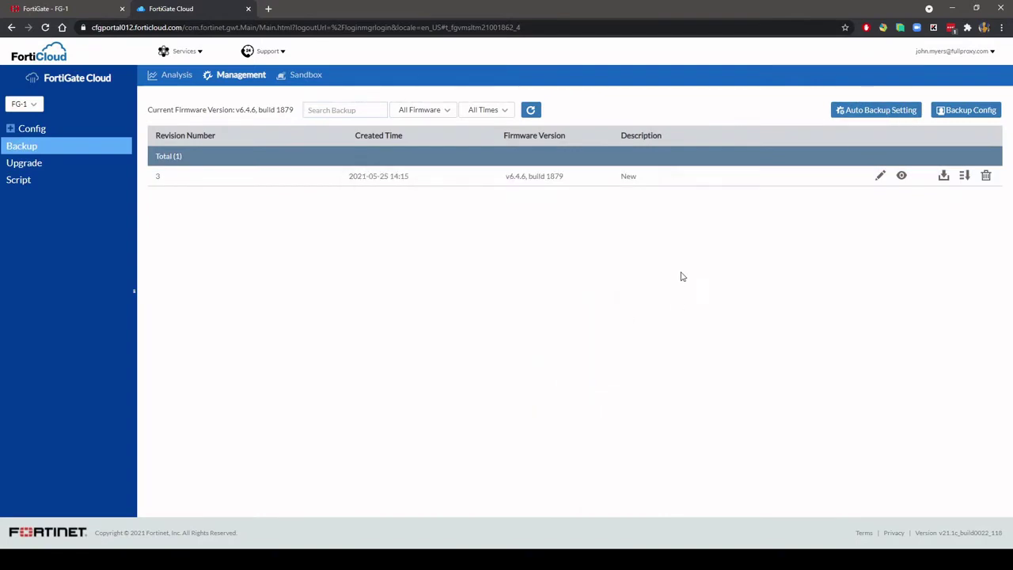
left_click(49, 164)
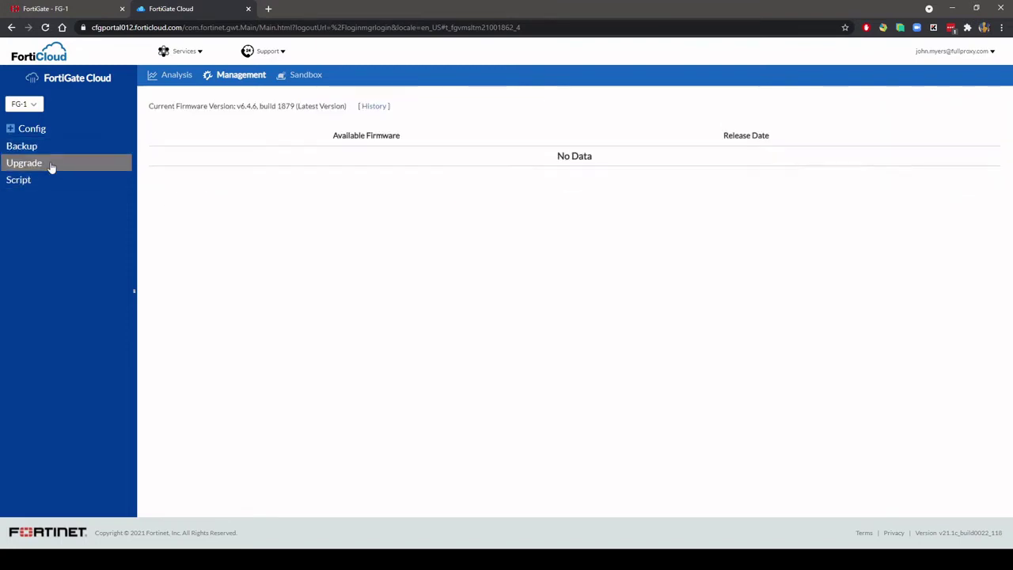
left_click(46, 184)
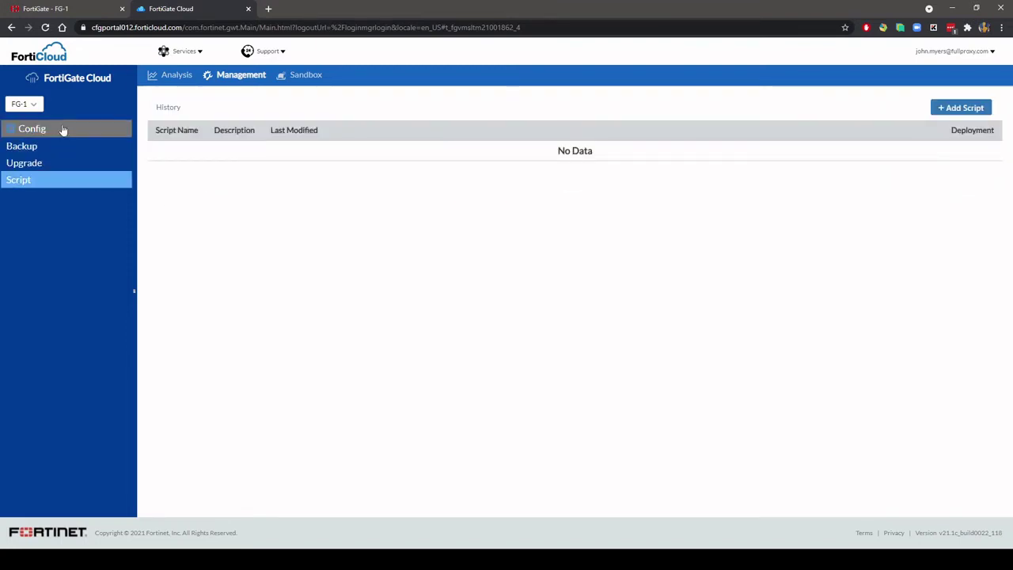
Open FG-1's Analysis tab and set the FortiView Summary time range to Last 24 Hours
left_click(175, 76)
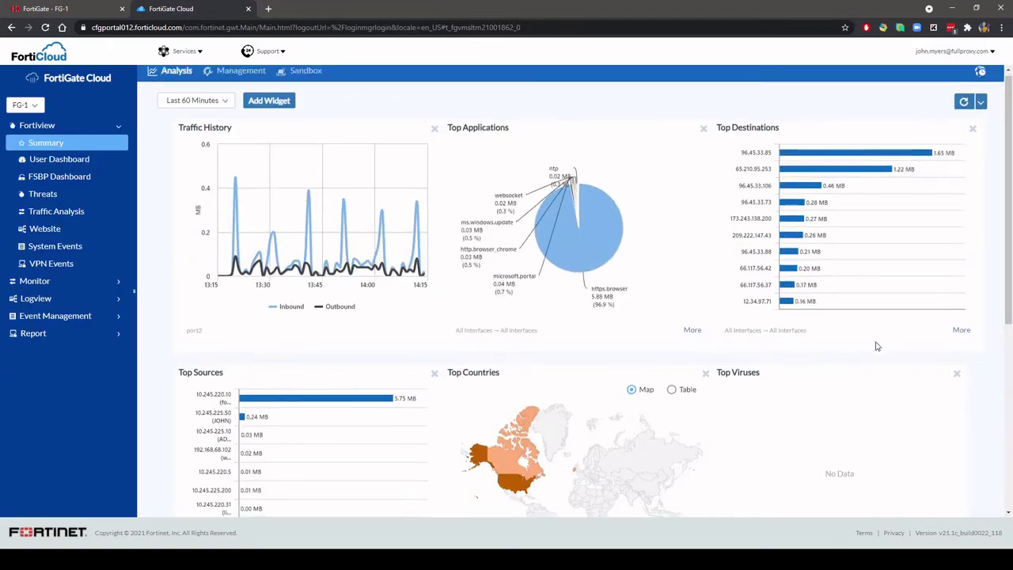
scroll(876, 346, "down", 2)
scroll(716, 277, "down", 4)
scroll(717, 280, "up", 7)
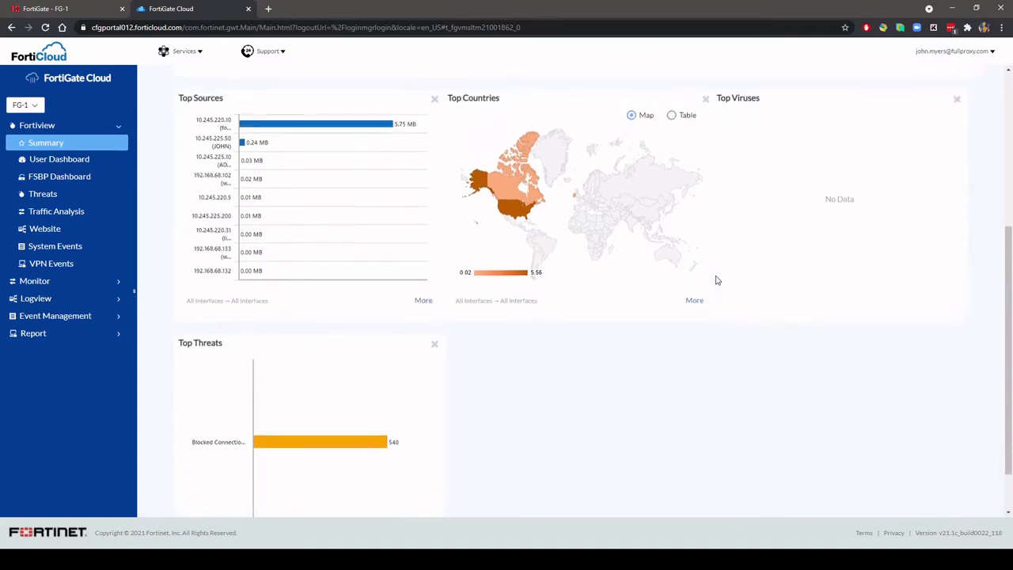
scroll(716, 281, "down", 6)
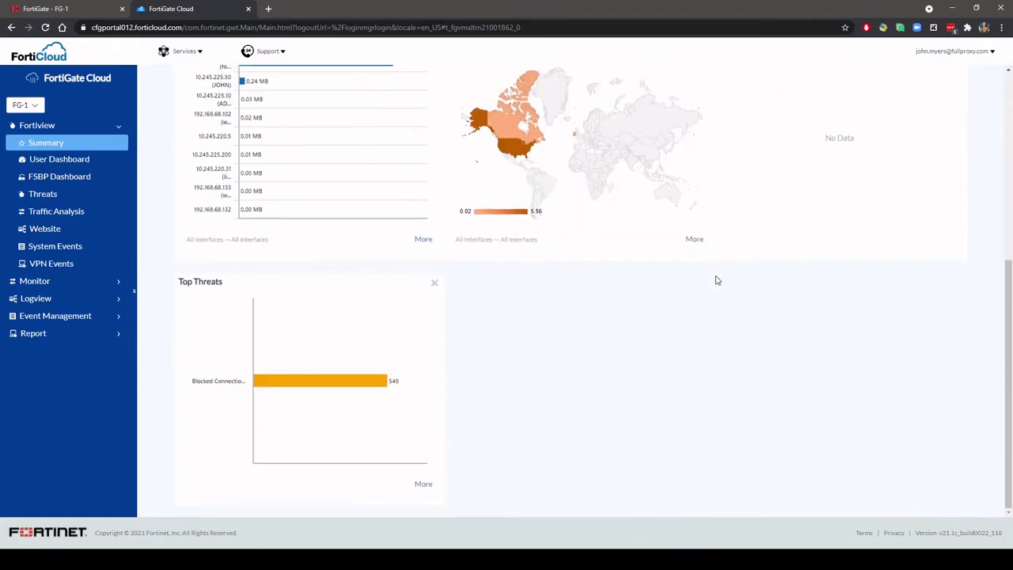
scroll(602, 339, "up", 2)
scroll(601, 339, "up", 3)
left_click(214, 104)
left_click(208, 150)
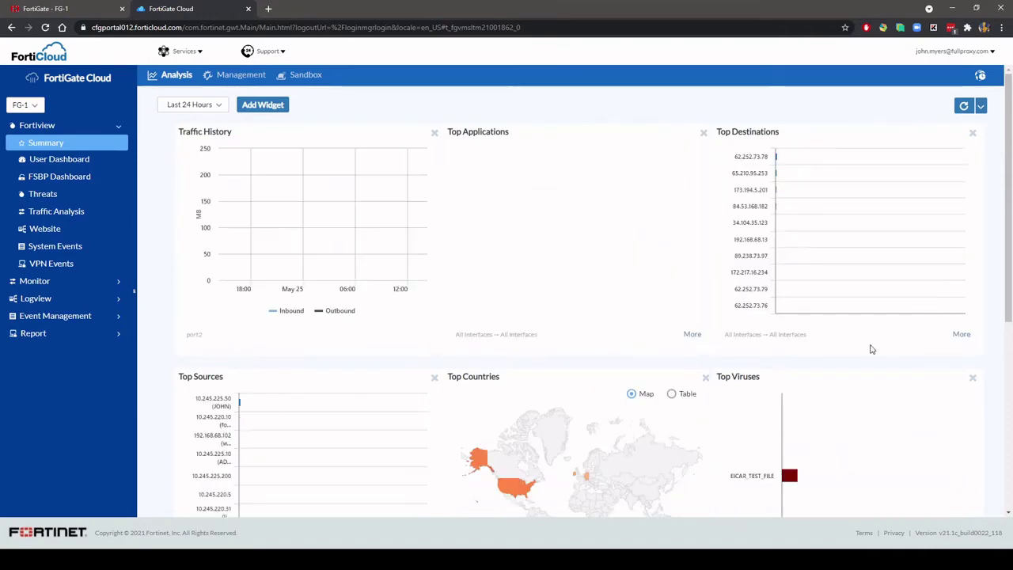
scroll(898, 364, "down", 4)
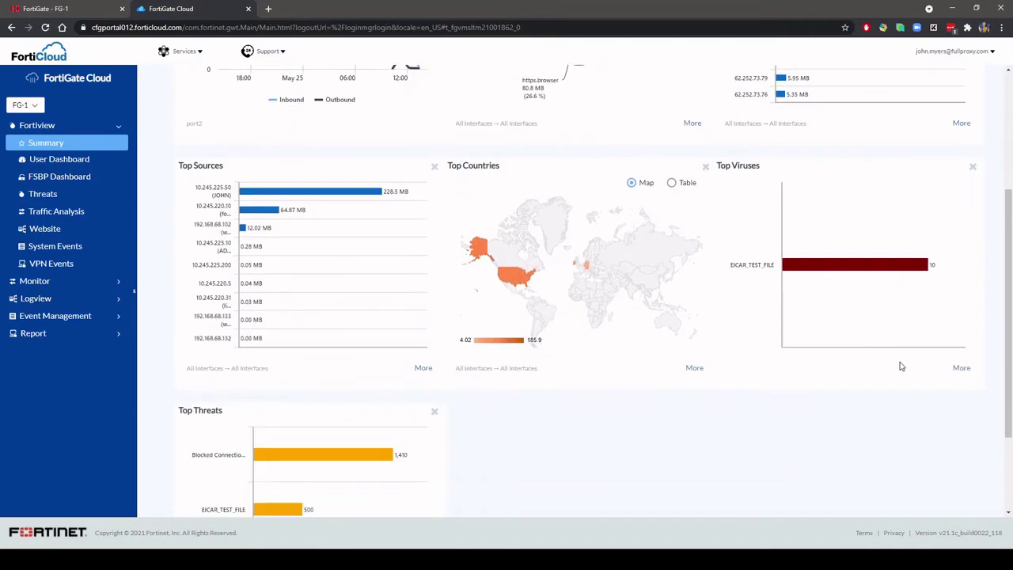
scroll(594, 423, "up", 4)
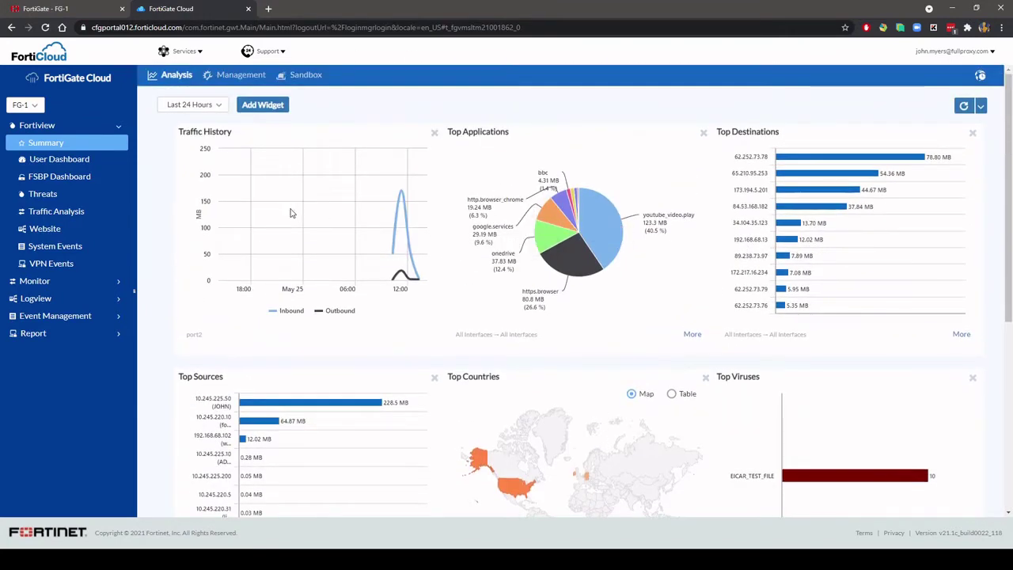
Drill into youtube_video.play top-application traffic by source and by destination
left_click(692, 335)
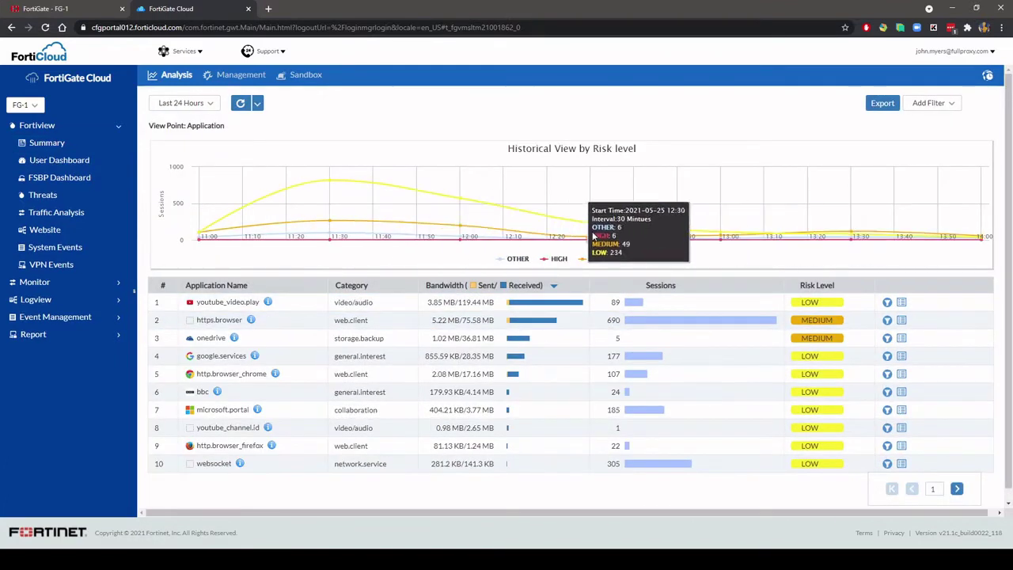
left_click(289, 307)
left_click(225, 193)
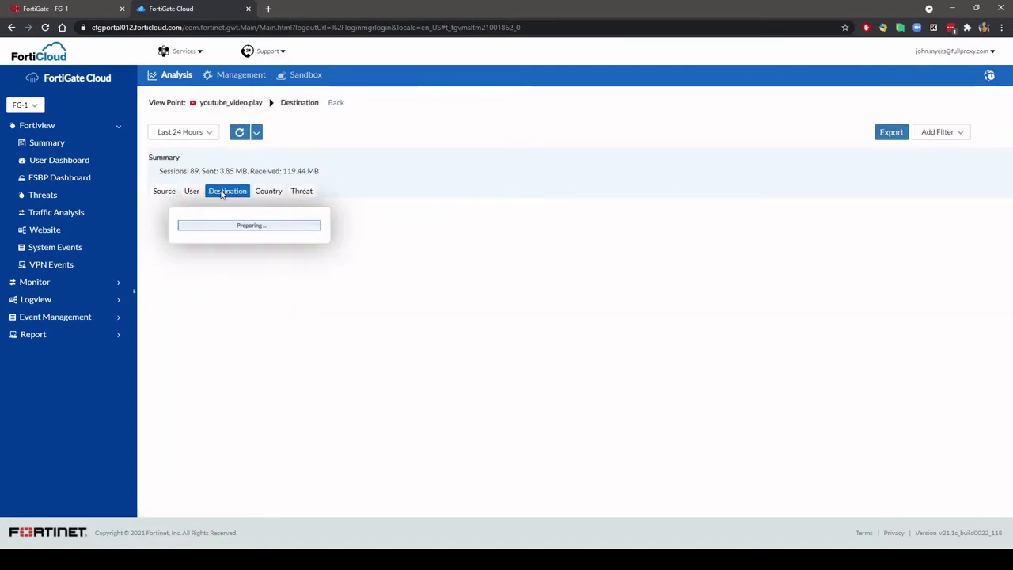
left_click(161, 195)
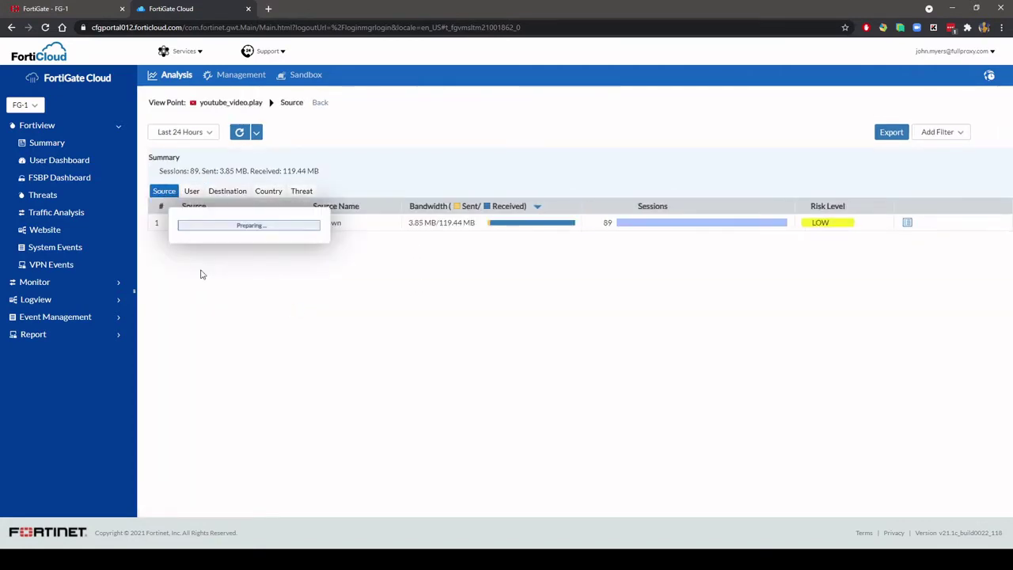
Inspect logs for source 10.245.225.50, then return to the FortiView Summary dashboard
left_click(246, 222)
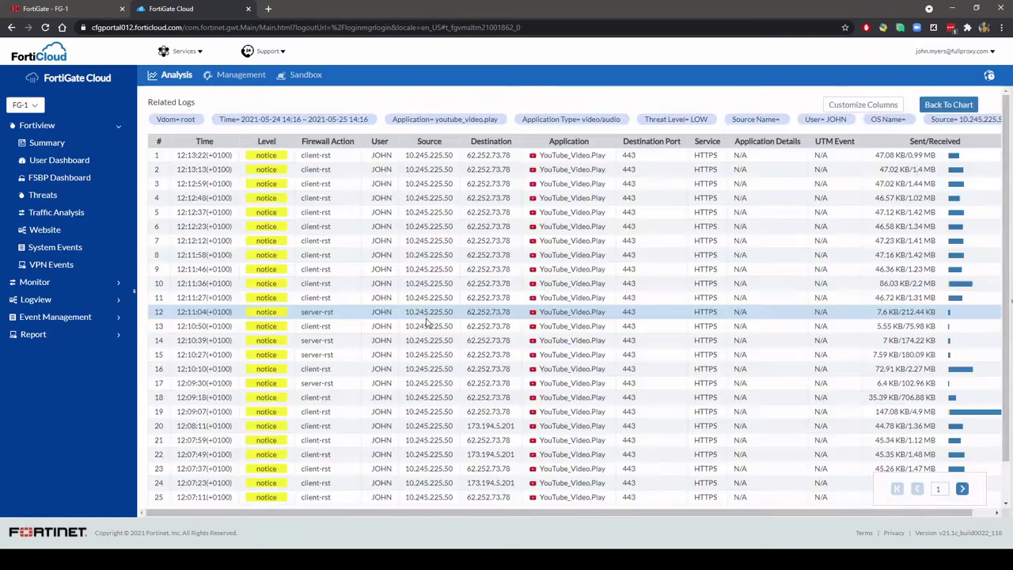
scroll(588, 329, "down", 1)
scroll(713, 237, "up", 1)
left_click(946, 105)
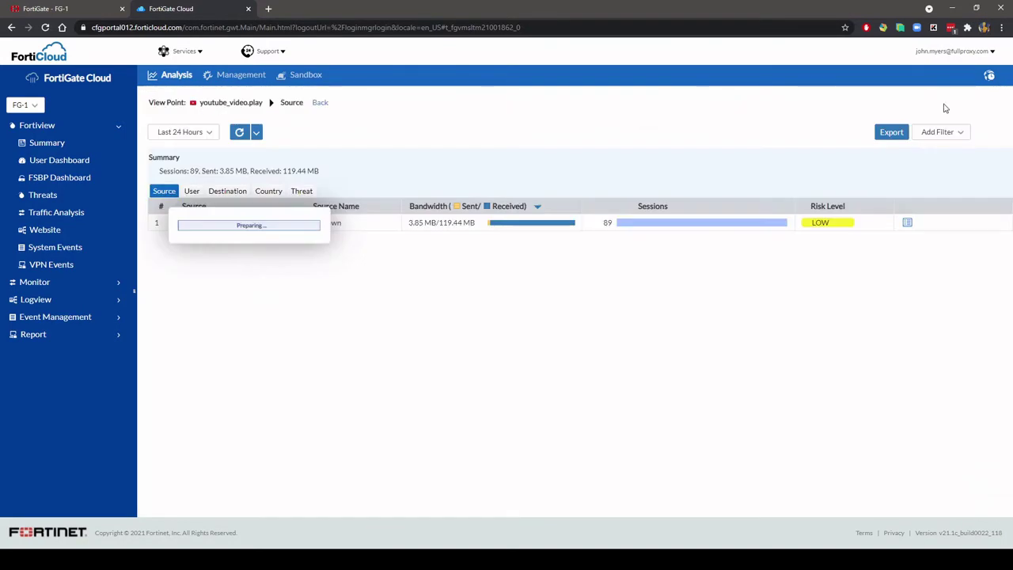
left_click(318, 103)
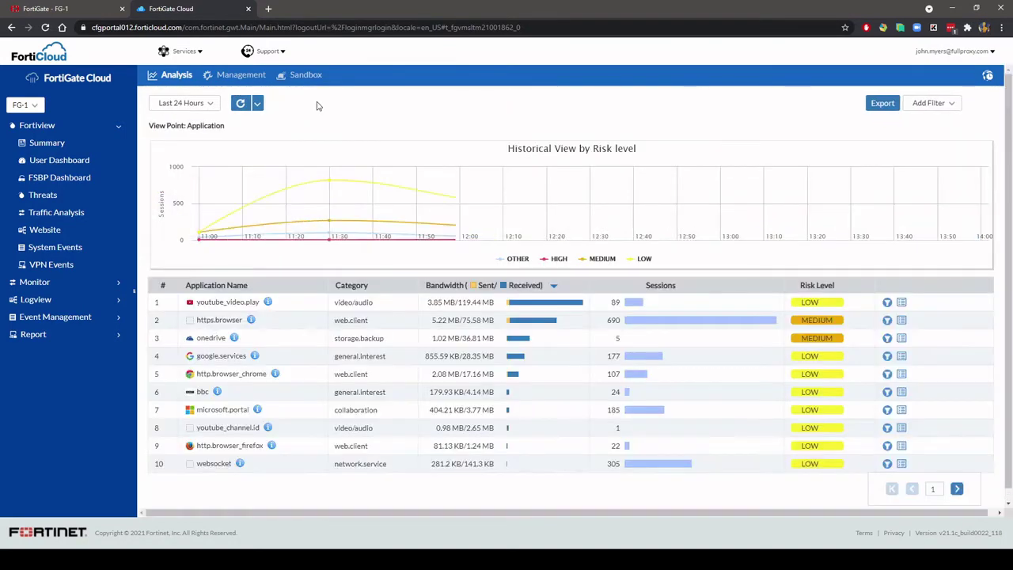
left_click(45, 143)
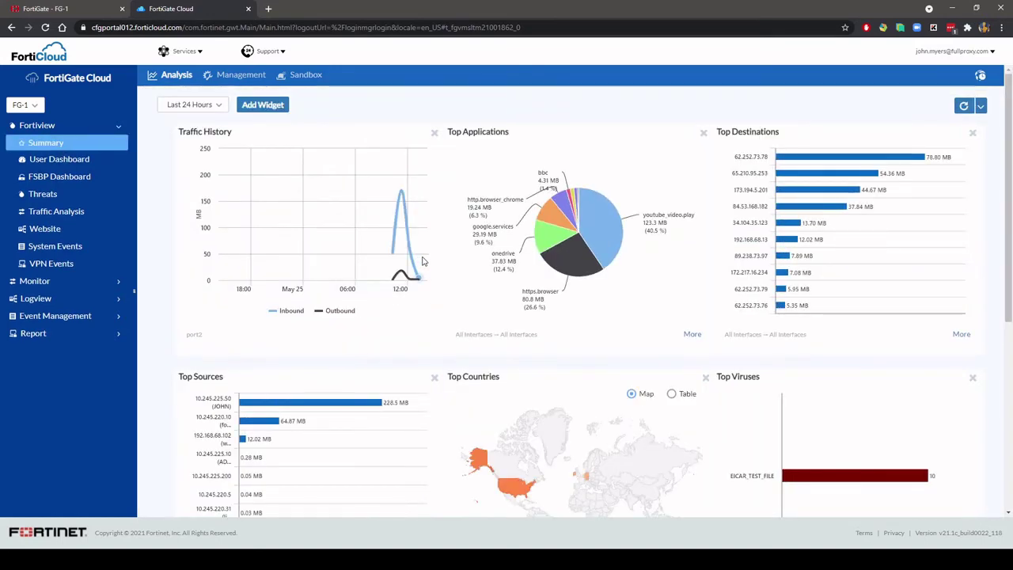
scroll(425, 261, "down", 3)
scroll(316, 237, "up", 3)
Go from the User Dashboard through FSBP and Top Threats to the AntiVirus threats view
left_click(60, 160)
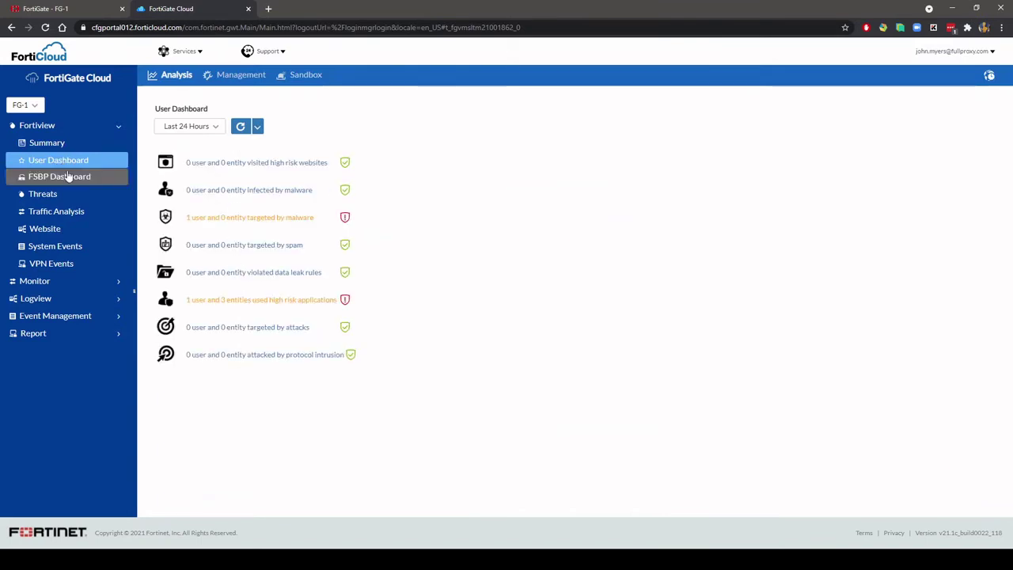
mouse_move(55, 181)
left_click(182, 190)
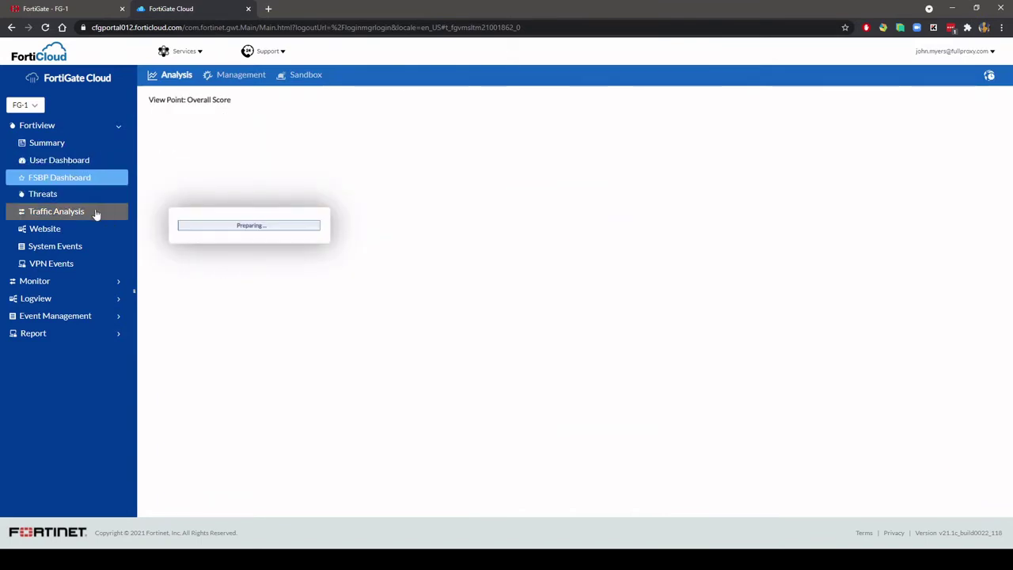
mouse_move(55, 195)
left_click(188, 200)
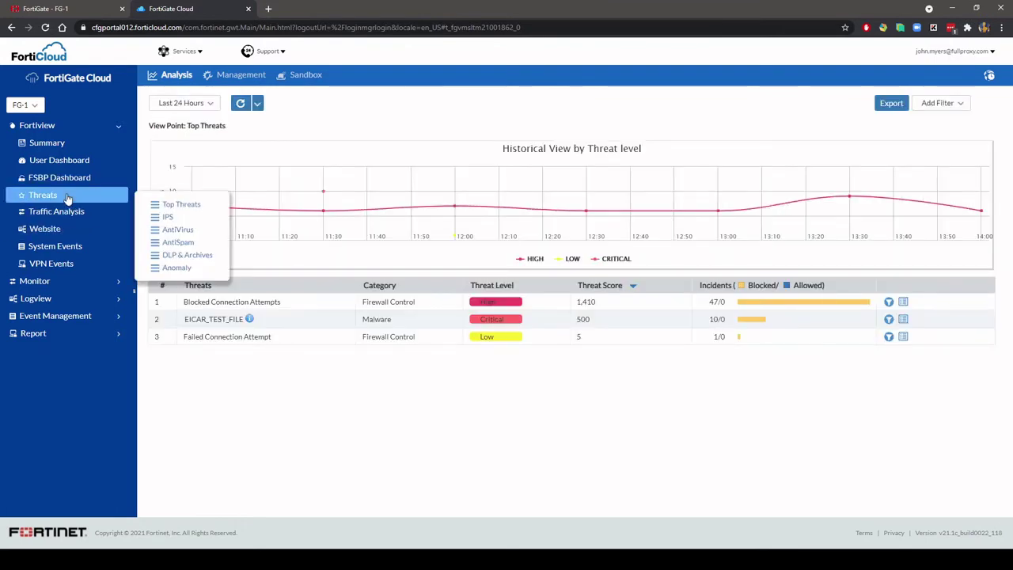
left_click(177, 230)
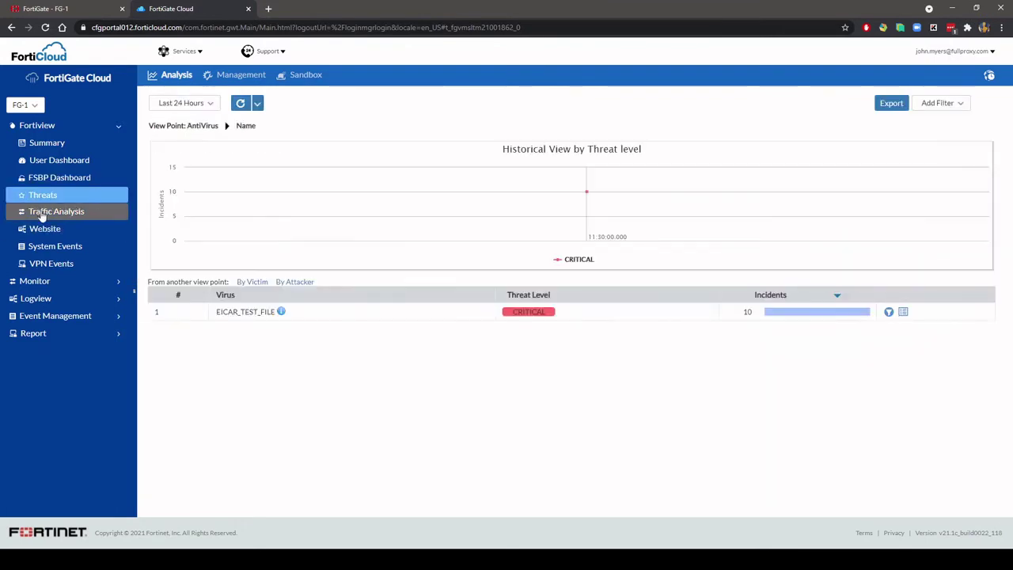
Drill into EICAR_TEST_FILE's victims, check a victim's related logs, and return to the chart
double_click(245, 311)
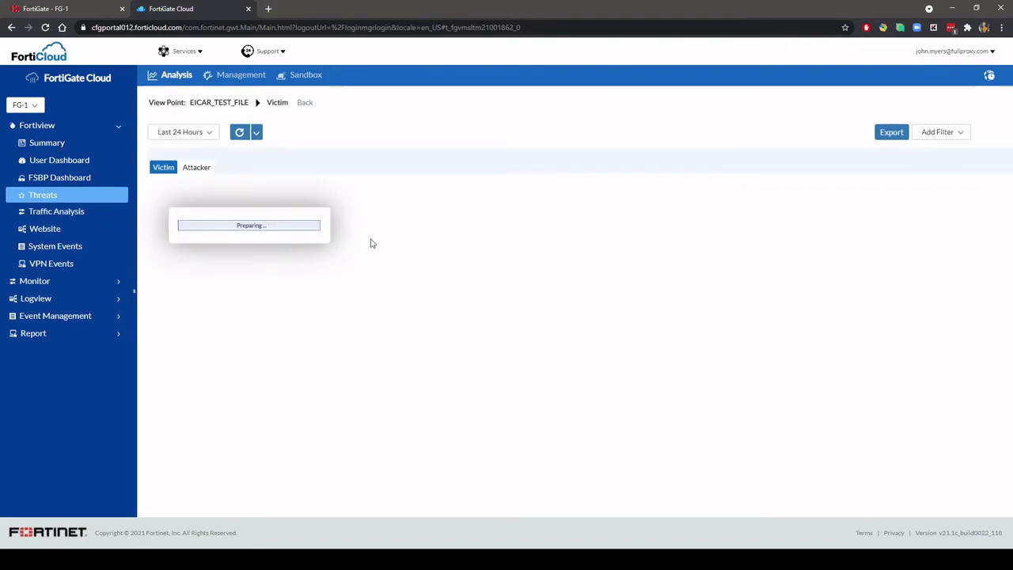
double_click(286, 223)
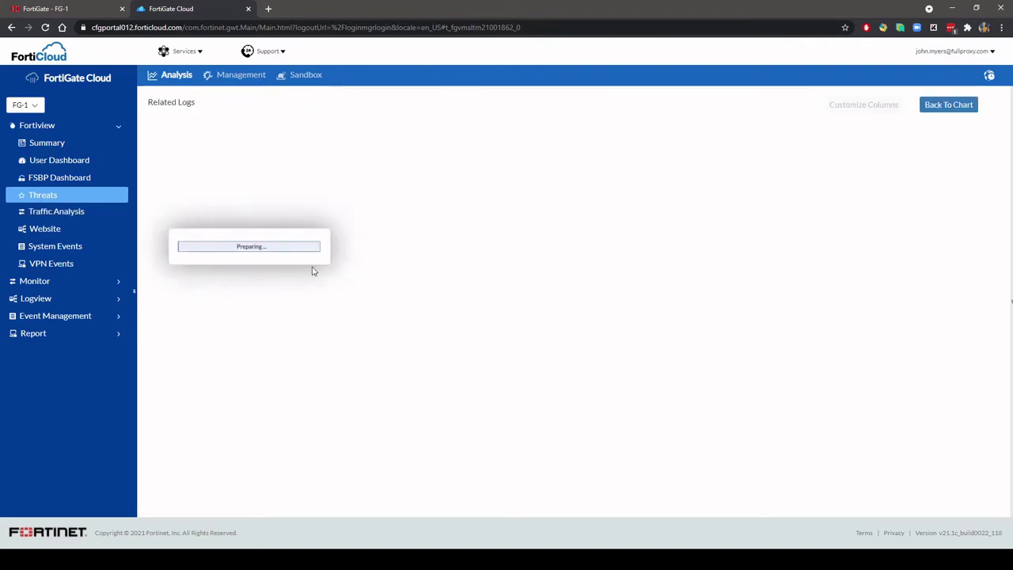
left_click(944, 107)
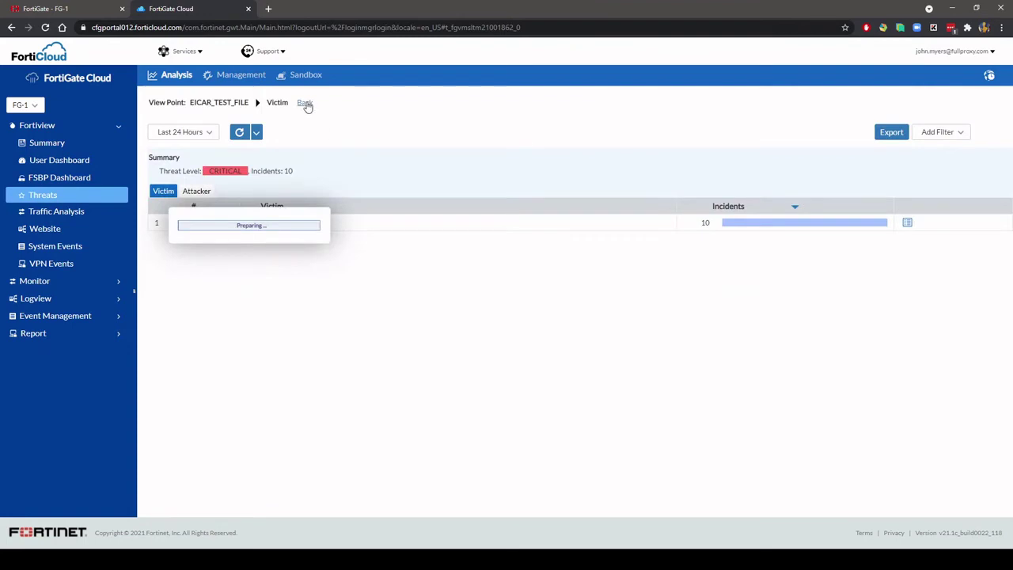
left_click(305, 104)
Review Traffic Analysis by Application, then by Source
mouse_move(68, 213)
left_click(170, 219)
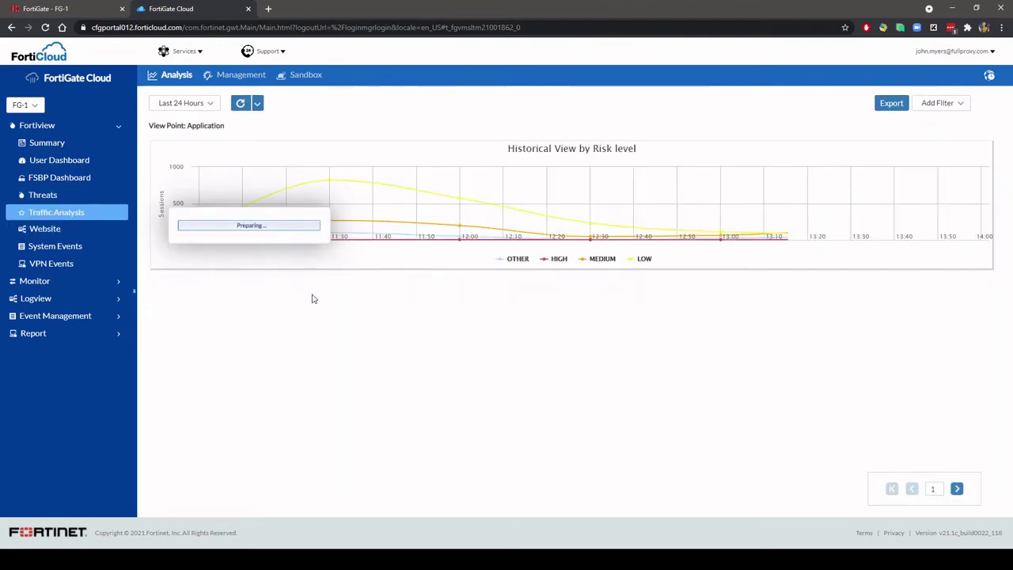
scroll(309, 412, "down", 1)
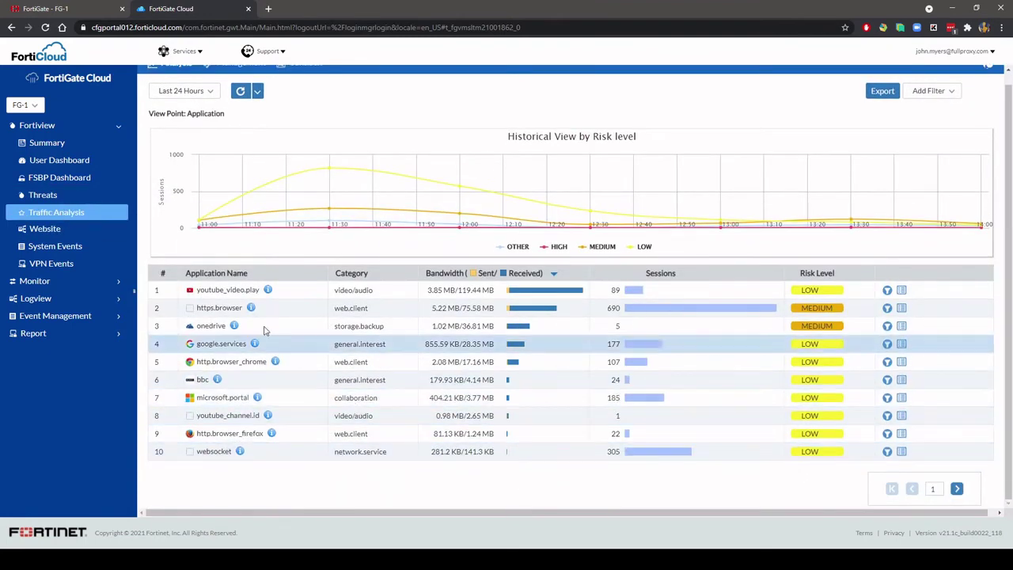
mouse_move(55, 214)
left_click(173, 244)
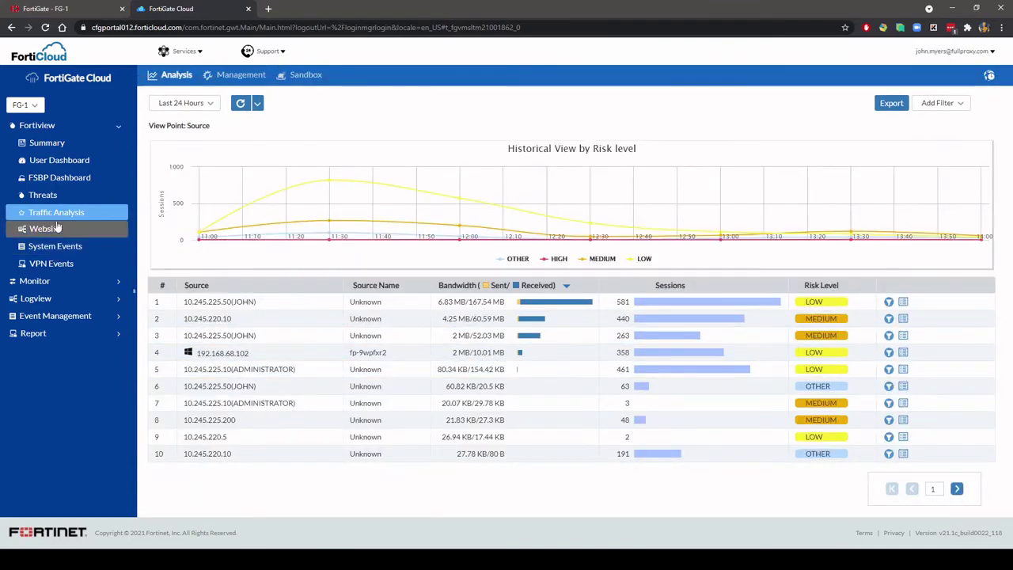
Show System Events > System Activity by severity and expand the Logview section
mouse_move(57, 230)
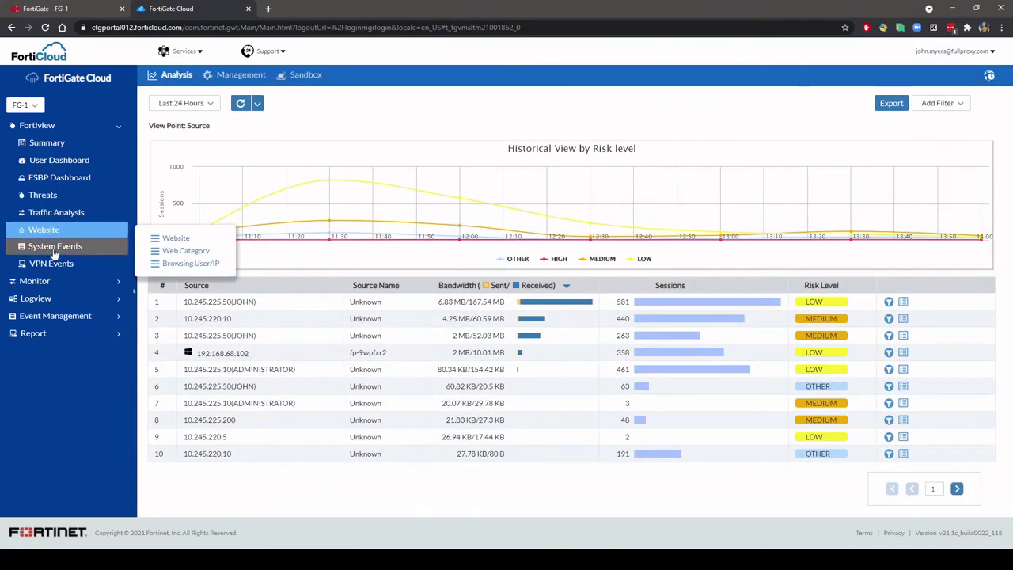
mouse_move(64, 250)
left_click(175, 259)
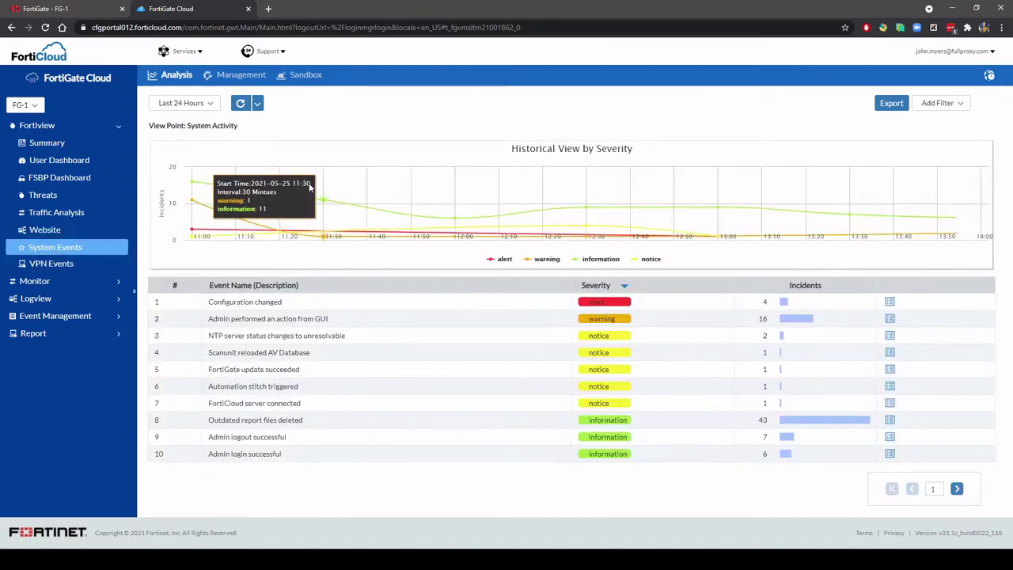
left_click(45, 300)
Open Traffic Logs and inspect the full details of the first entry
mouse_move(52, 321)
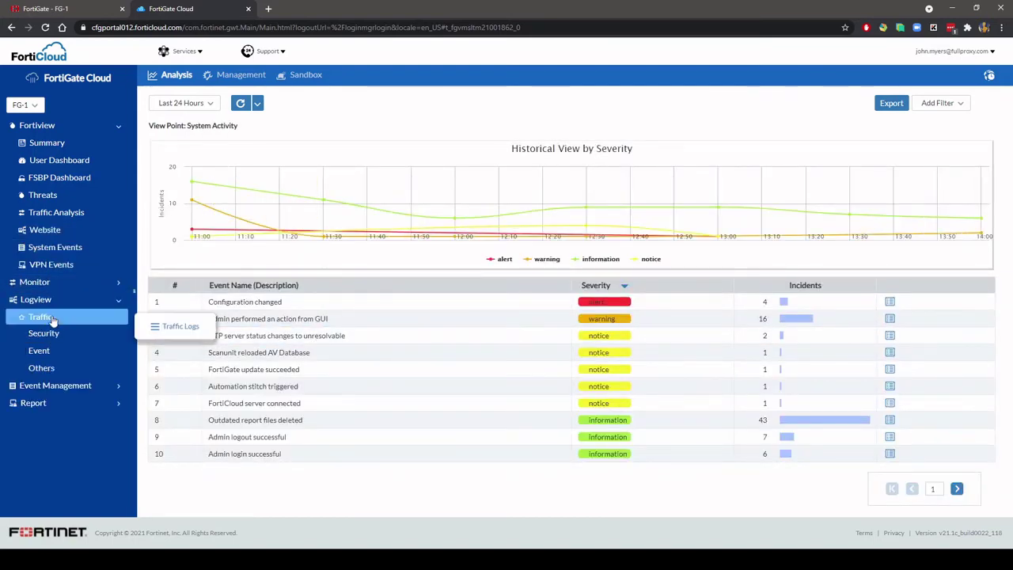
left_click(182, 327)
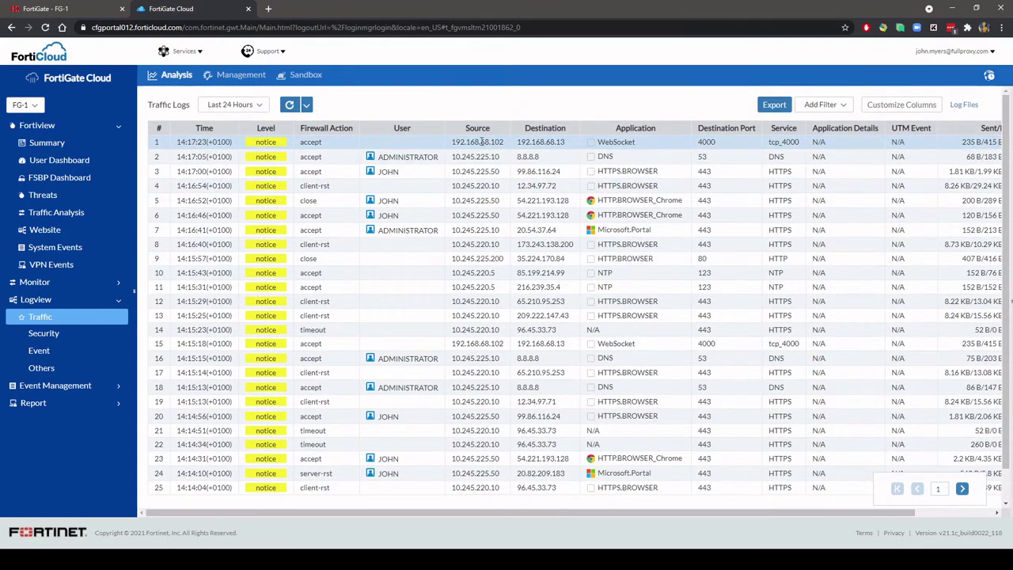
double_click(481, 142)
scroll(930, 260, "up", 5)
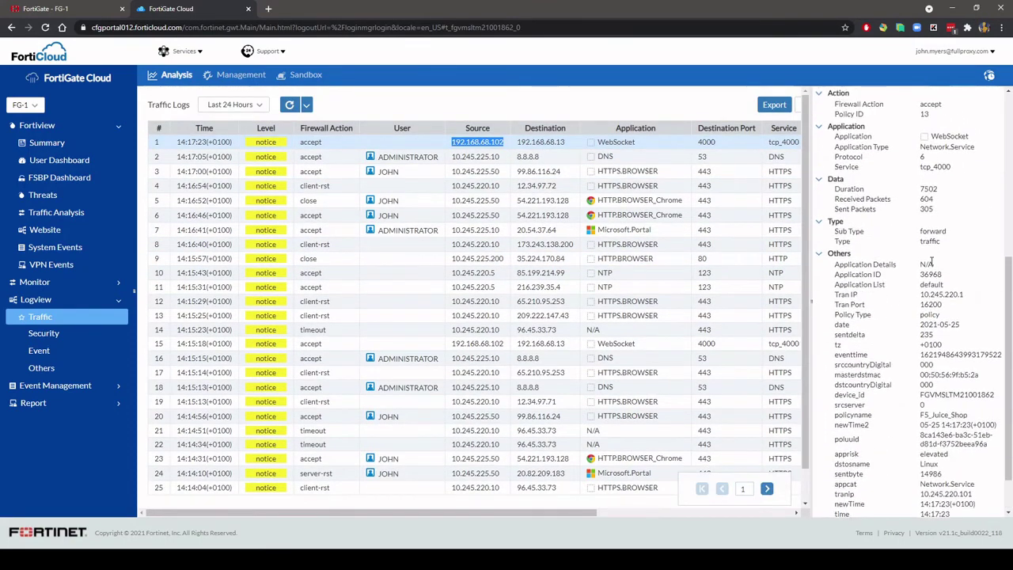
left_click(819, 93)
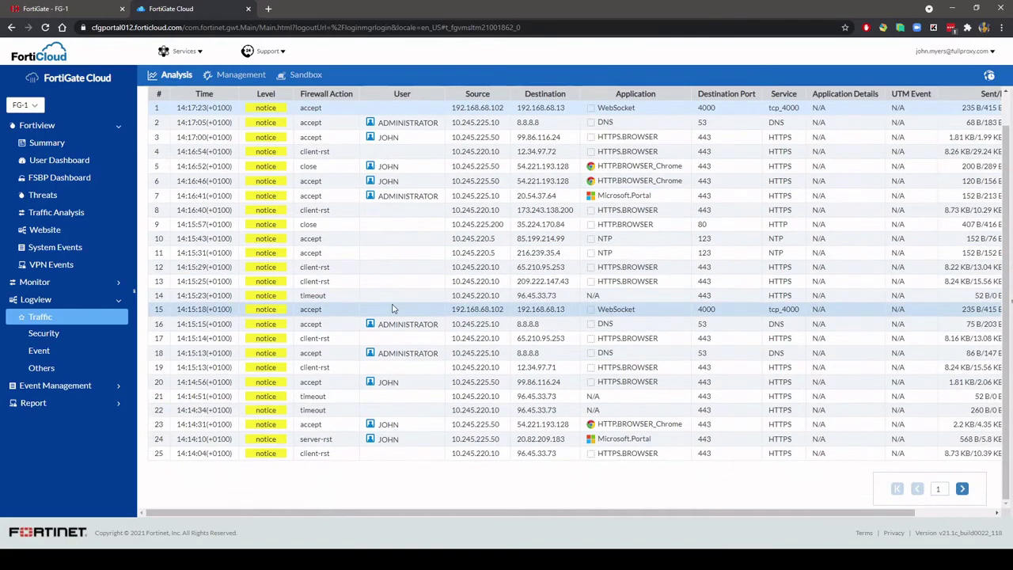
Inspect the details of the first Application Control log entry
mouse_move(48, 334)
left_click(190, 361)
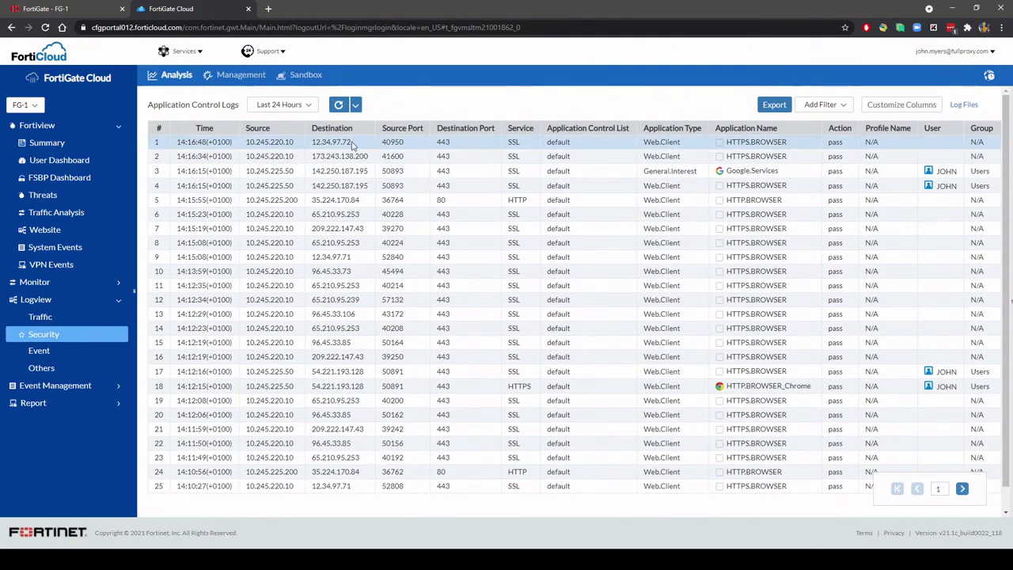
double_click(273, 142)
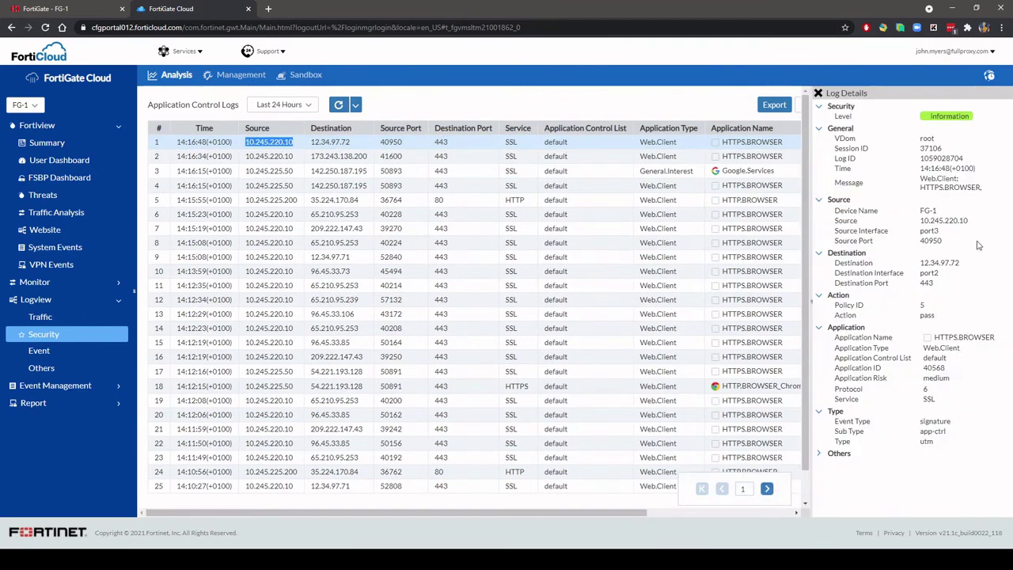
left_click(817, 93)
View the AntiVirus Logs, then the list of All Event Logs
mouse_move(79, 335)
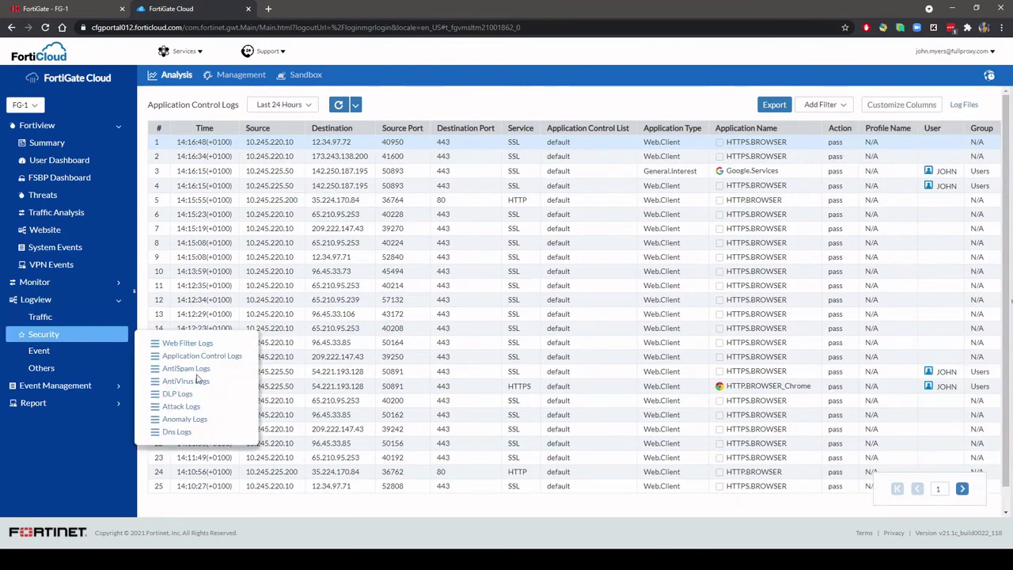
left_click(185, 381)
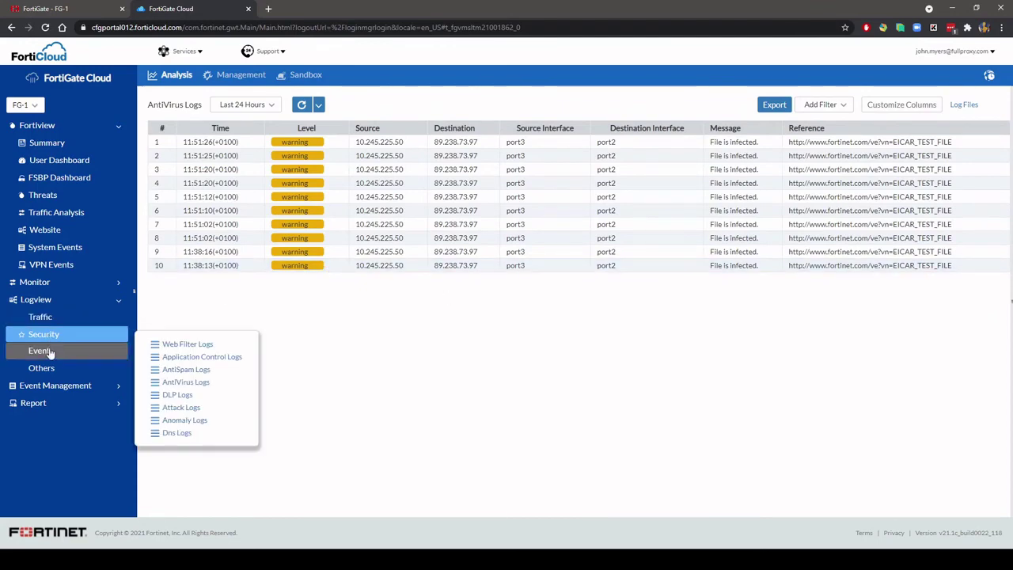
left_click(186, 357)
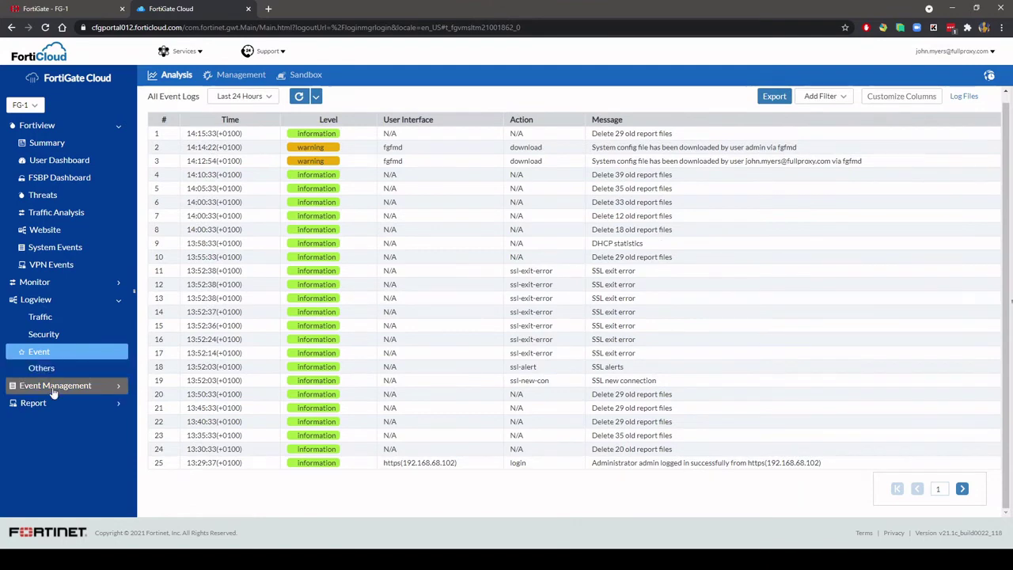
Open FG-1's 360 Degree Activities Report as an 11-page PDF and scroll through its pages
left_click(91, 403)
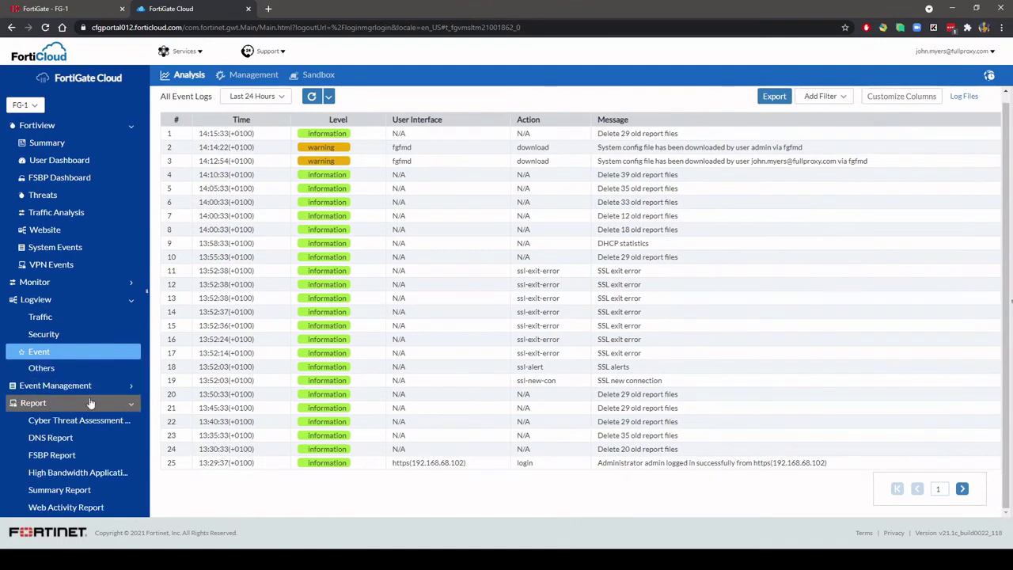
left_click(59, 424)
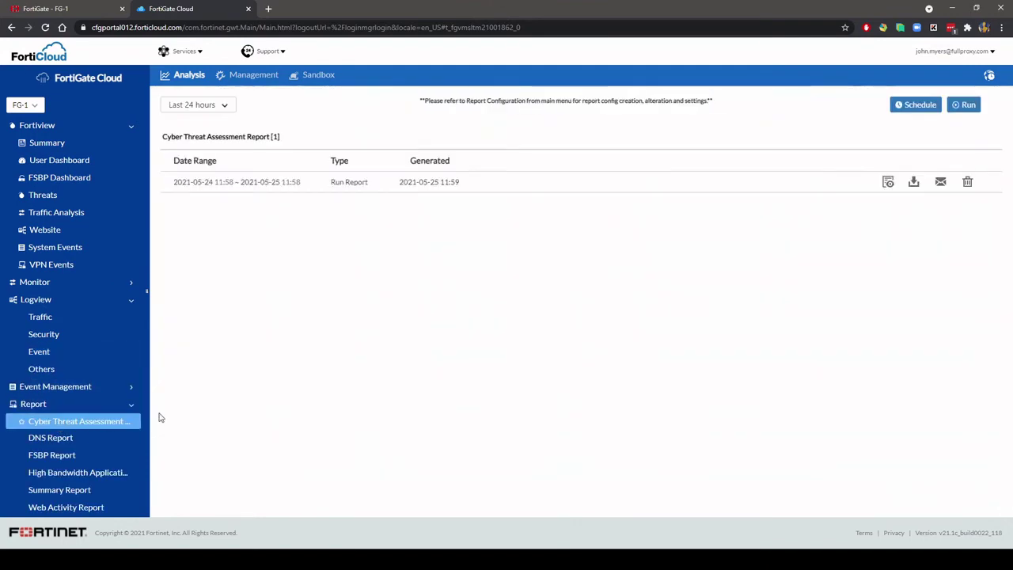
scroll(83, 465, "down", 1)
left_click(75, 500)
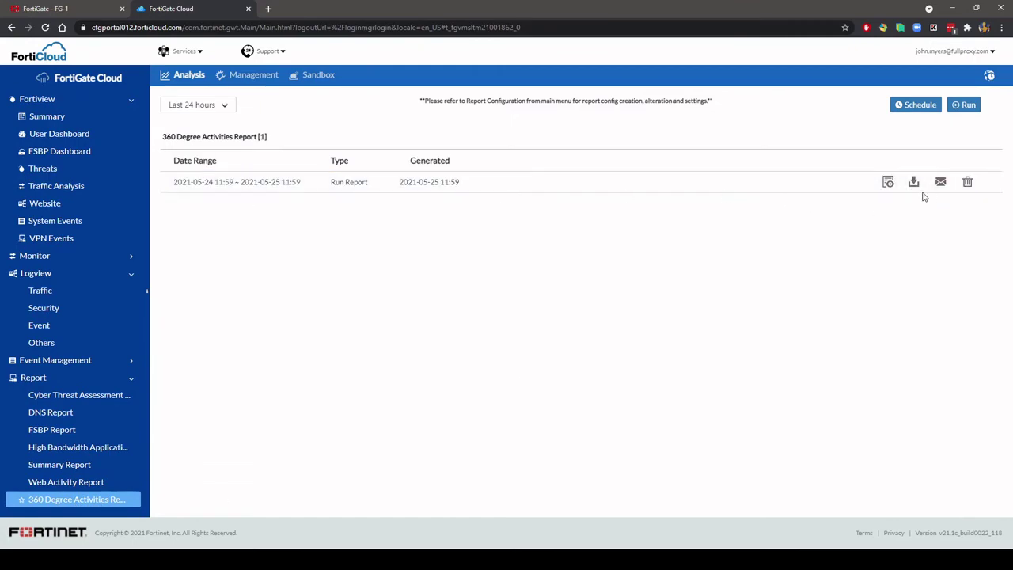
left_click(889, 183)
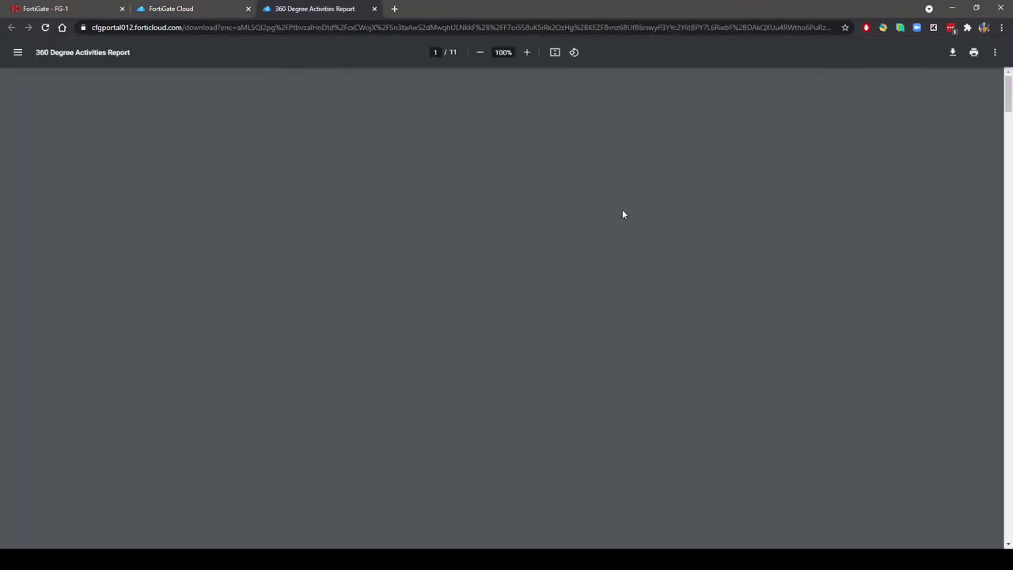
scroll(663, 259, "down", 3)
scroll(663, 259, "down", 20)
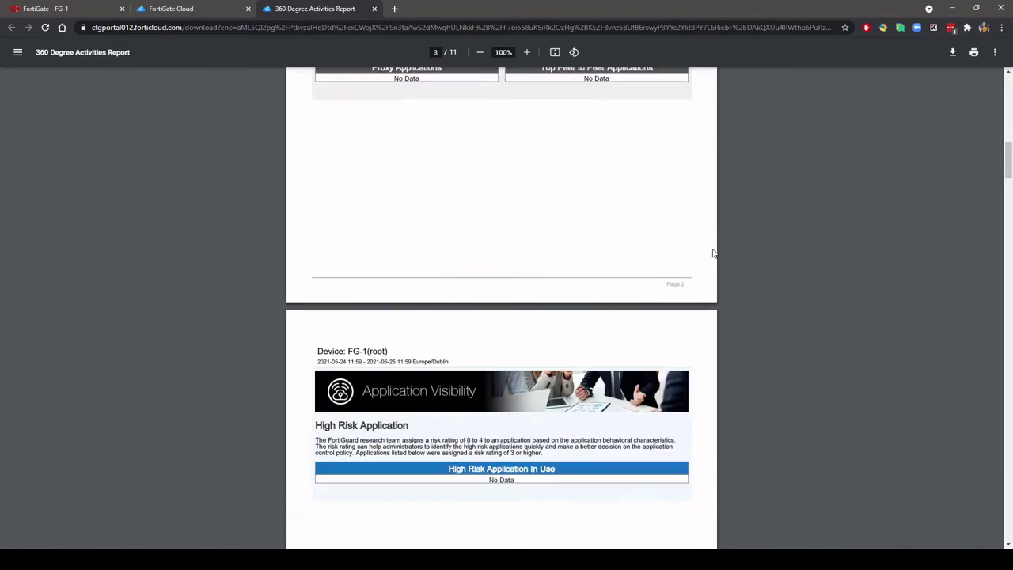
scroll(712, 252, "down", 20)
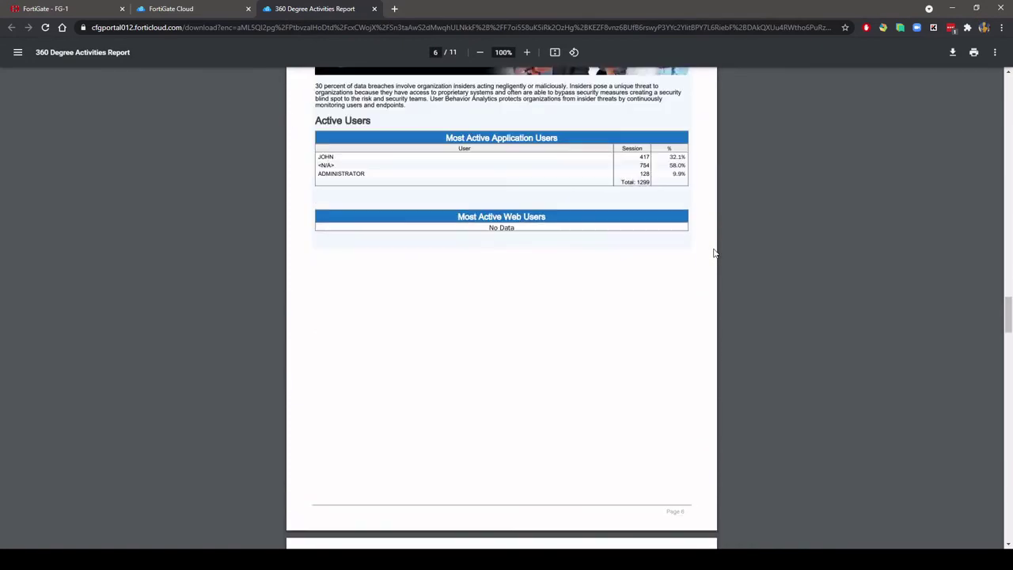